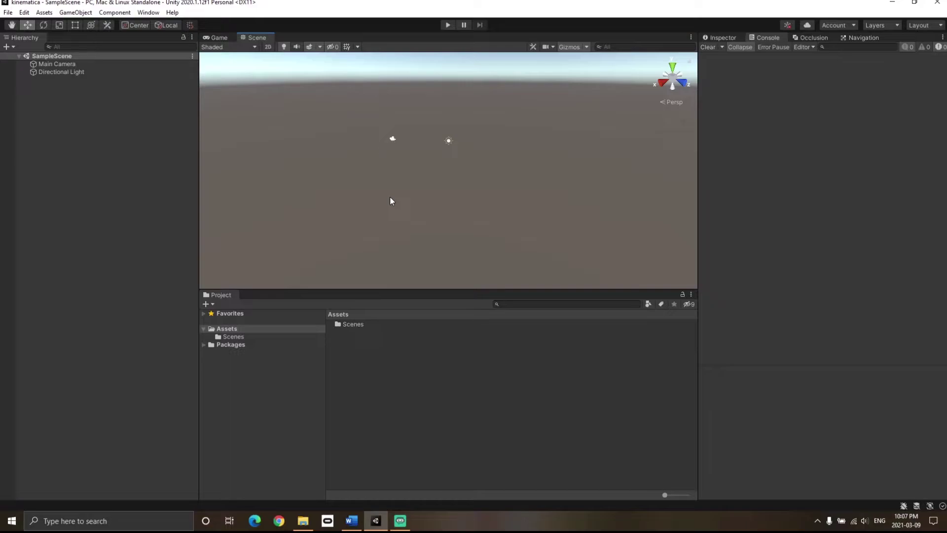
- Open the Package Manager and list all packages from the Unity Registry
{"action": "left_click", "coordinate": [148, 12]}
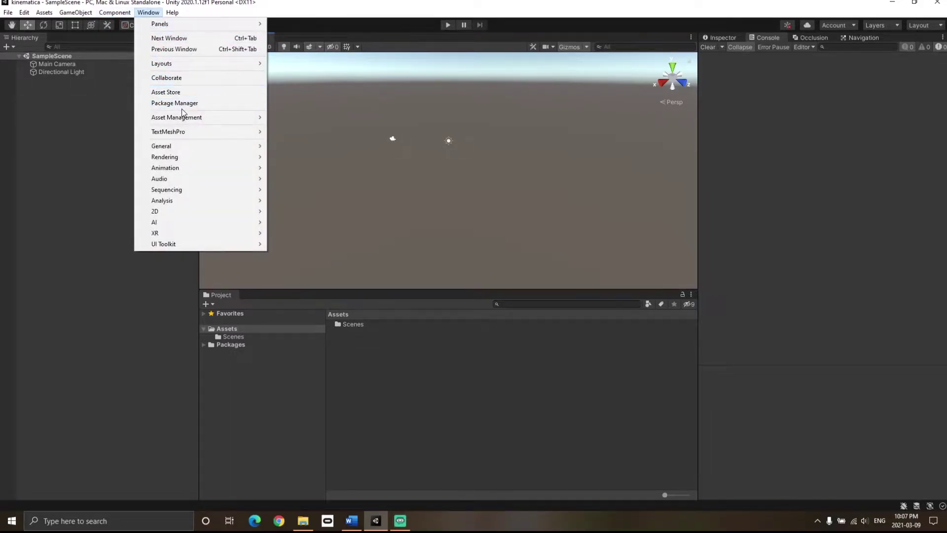
{"action": "left_click", "coordinate": [186, 105]}
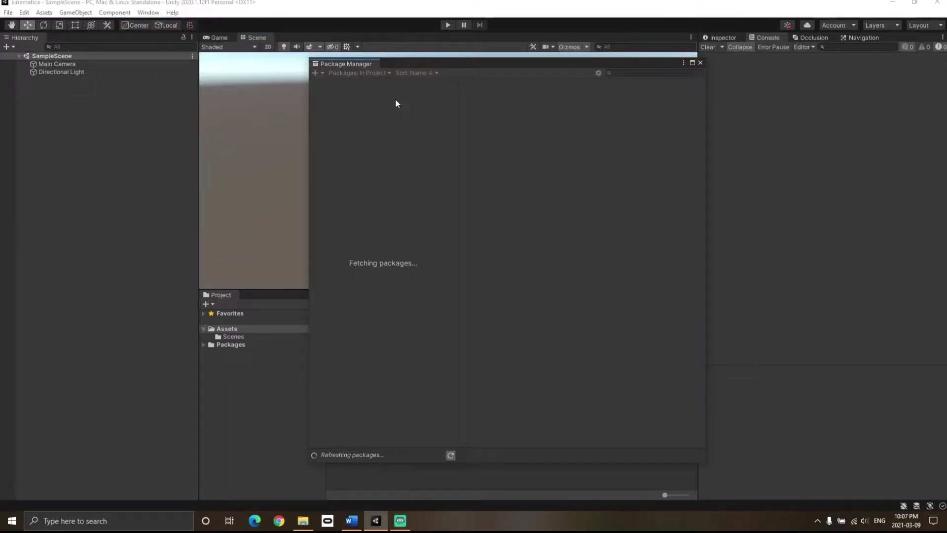
{"action": "left_click", "coordinate": [362, 73]}
{"action": "left_click", "coordinate": [348, 83]}
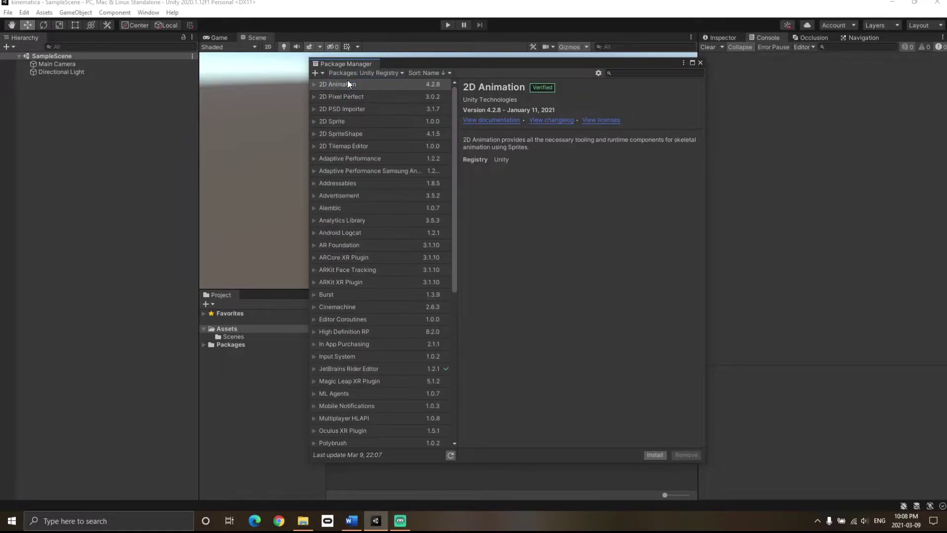
- Enable preview packages in the Package Manager project settings and accept the warning
{"action": "left_click", "coordinate": [598, 73]}
{"action": "left_click", "coordinate": [616, 83]}
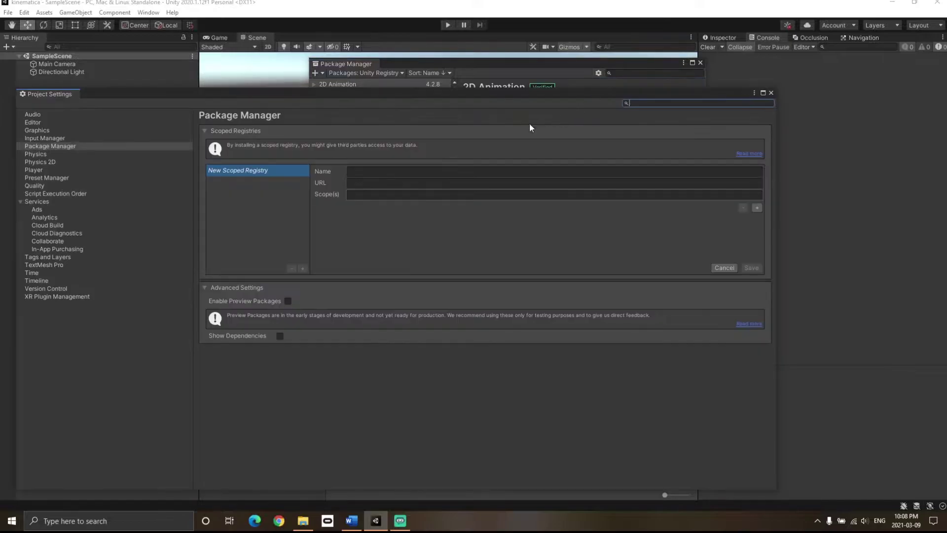
{"action": "left_click", "coordinate": [288, 300]}
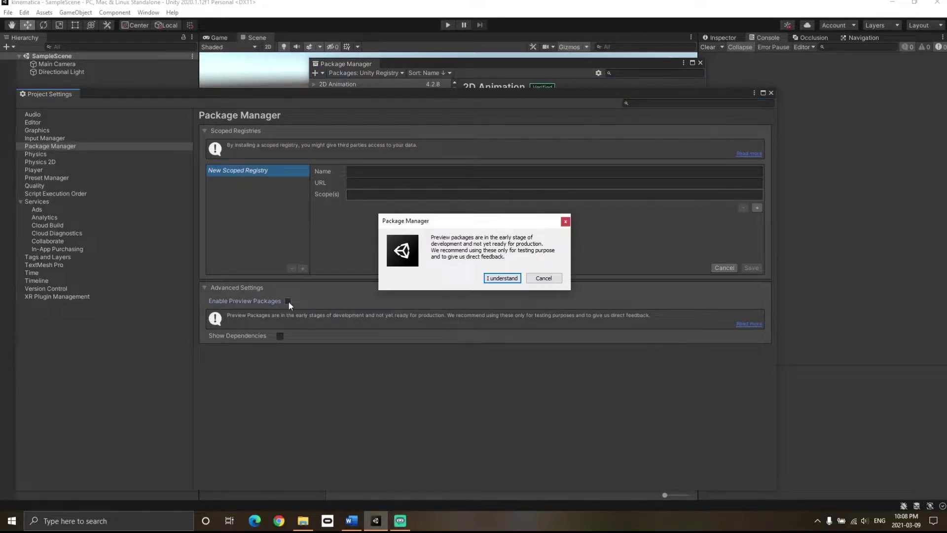
{"action": "left_click", "coordinate": [501, 284]}
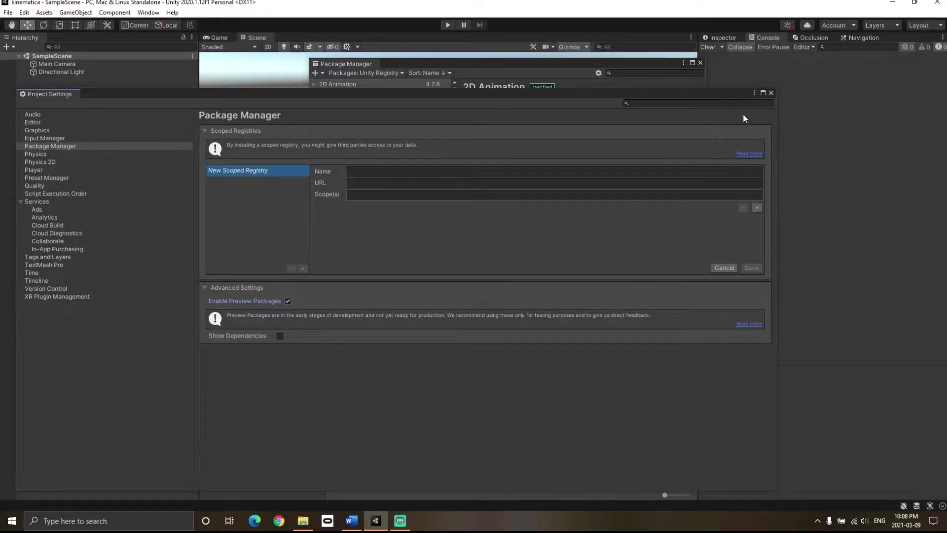
{"action": "left_click", "coordinate": [771, 93]}
{"action": "left_click", "coordinate": [636, 72]}
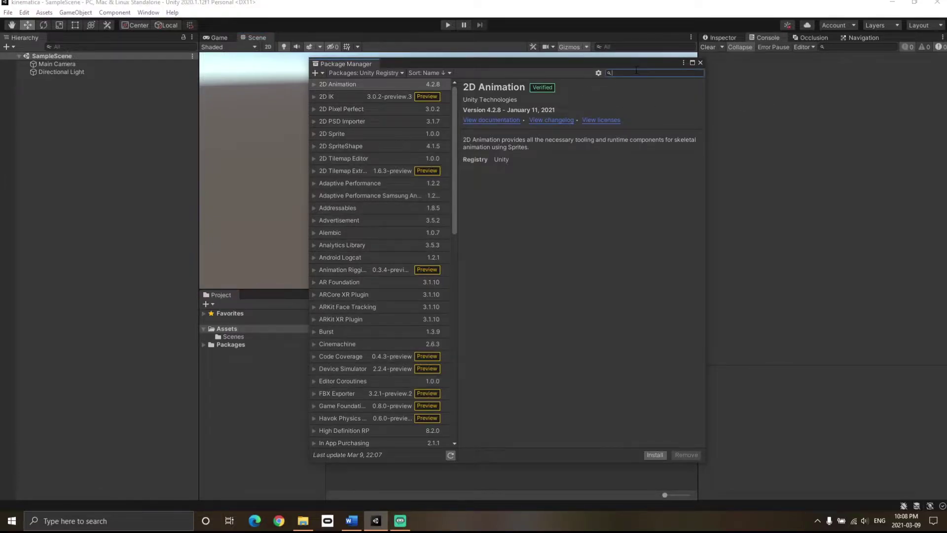
- Search 'kine', select the Kinematica package and expand its samples
{"action": "type", "text": "kine"}
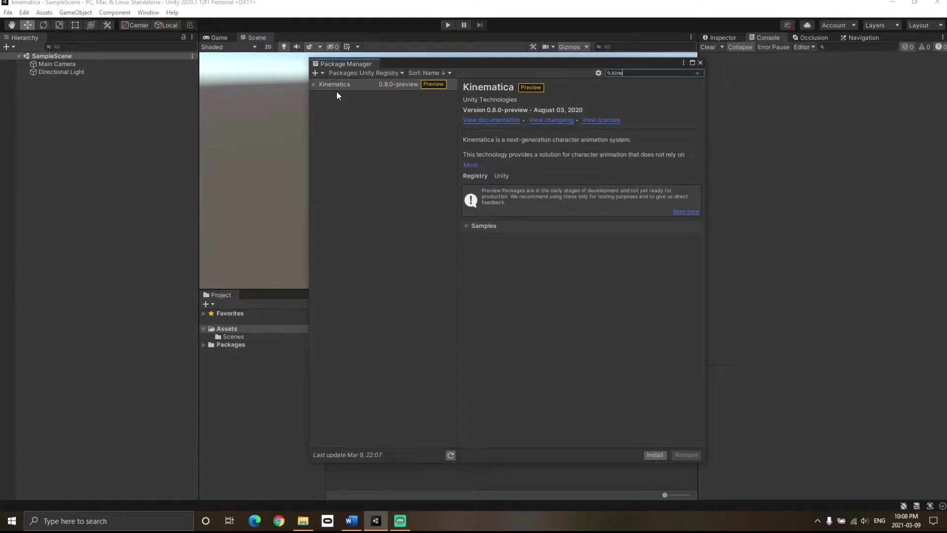
{"action": "left_click", "coordinate": [337, 90]}
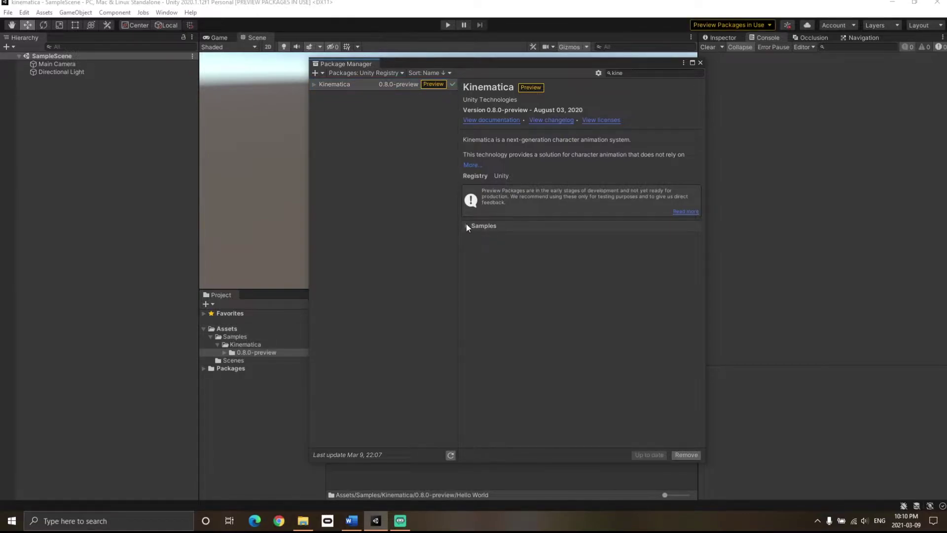
{"action": "left_click", "coordinate": [466, 224]}
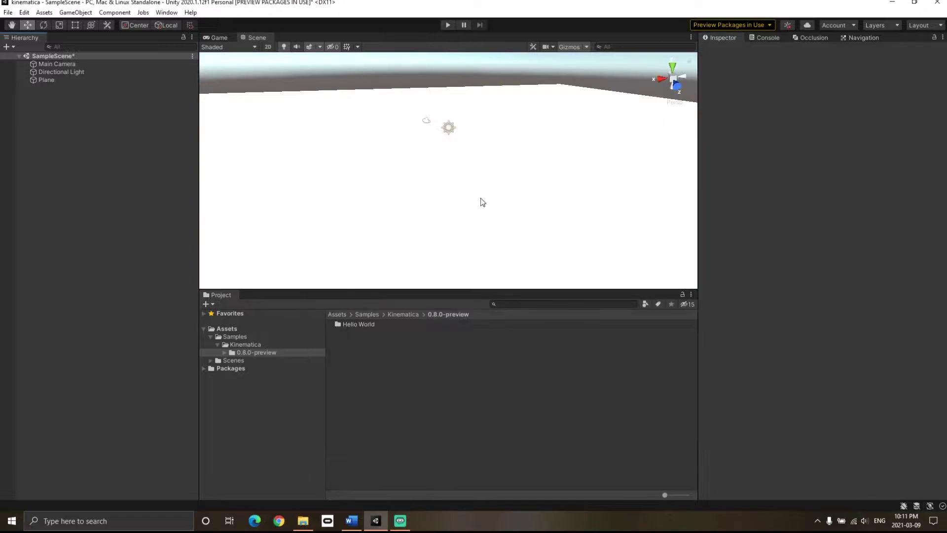
- Bring up the Kinematica Asset Builder from Window > Animation, dock it, and create a new asset
{"action": "right_click_drag", "start_coordinate": [482, 200], "coordinate": [454, 180]}
{"action": "left_click", "coordinate": [166, 13]}
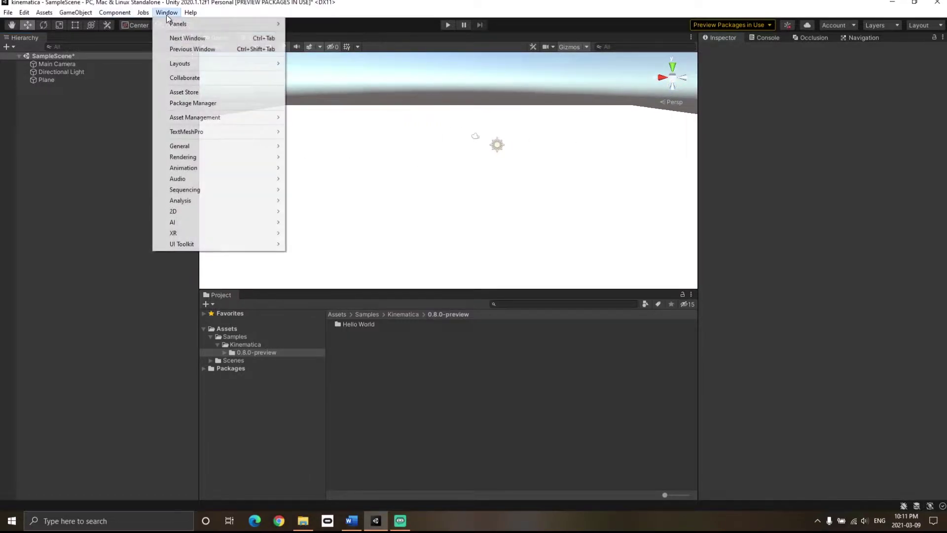
{"action": "mouse_move", "coordinate": [222, 168]}
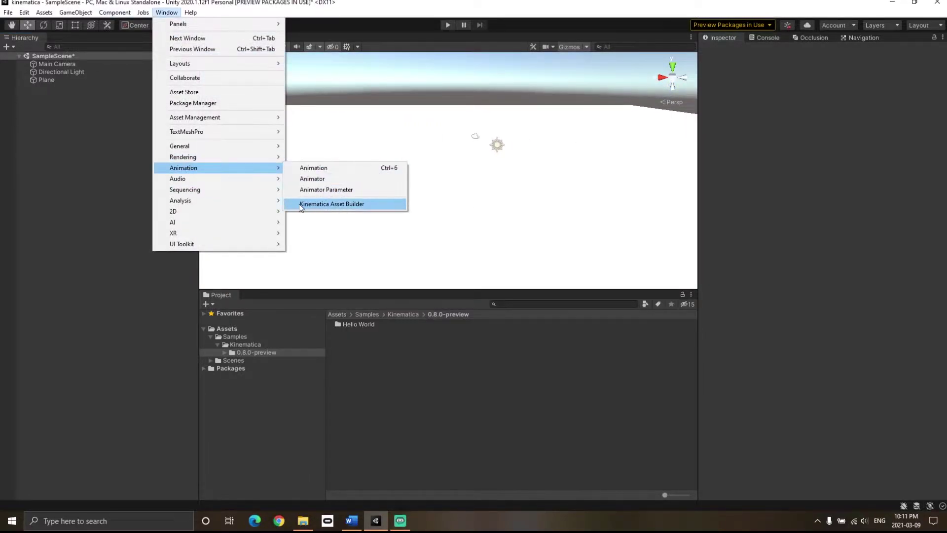
{"action": "left_click", "coordinate": [350, 203]}
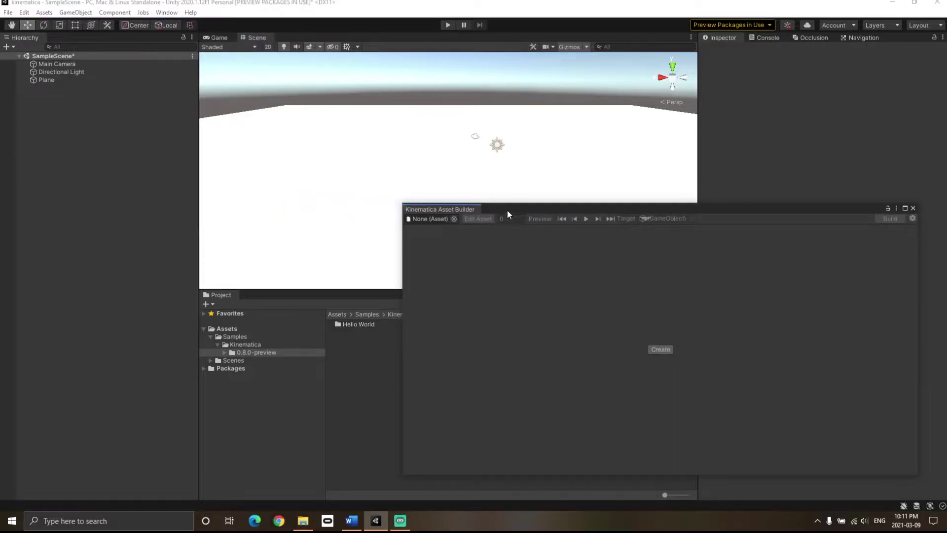
{"action": "left_click_drag", "start_coordinate": [472, 208], "coordinate": [327, 41]}
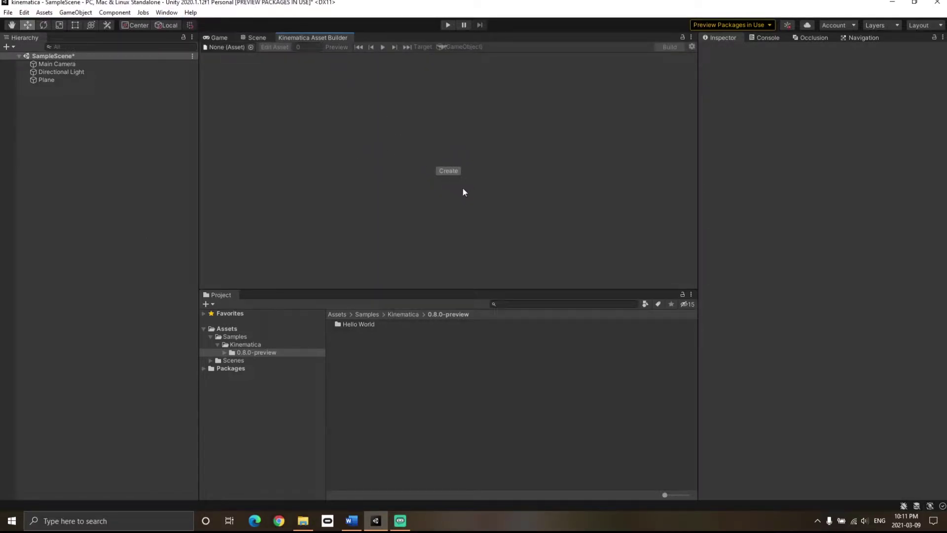
{"action": "left_click", "coordinate": [451, 170]}
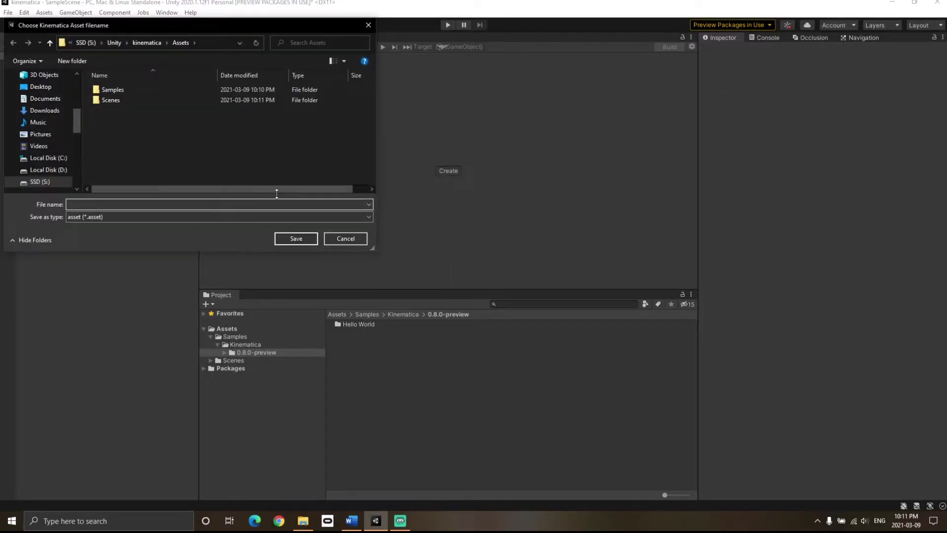
- Save the new Kinematica asset with the file name 'kinematica'
{"action": "type", "text": "kinematica"}
{"action": "key", "text": "Return"}
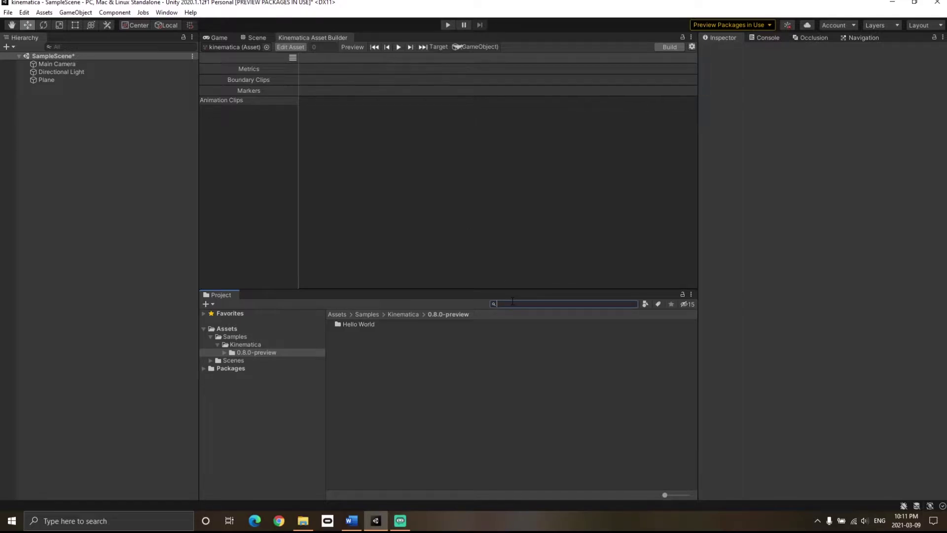
- Search packages for 'idle', add the Idle clip to Animation Clips, and select it
{"action": "type", "text": "idle"}
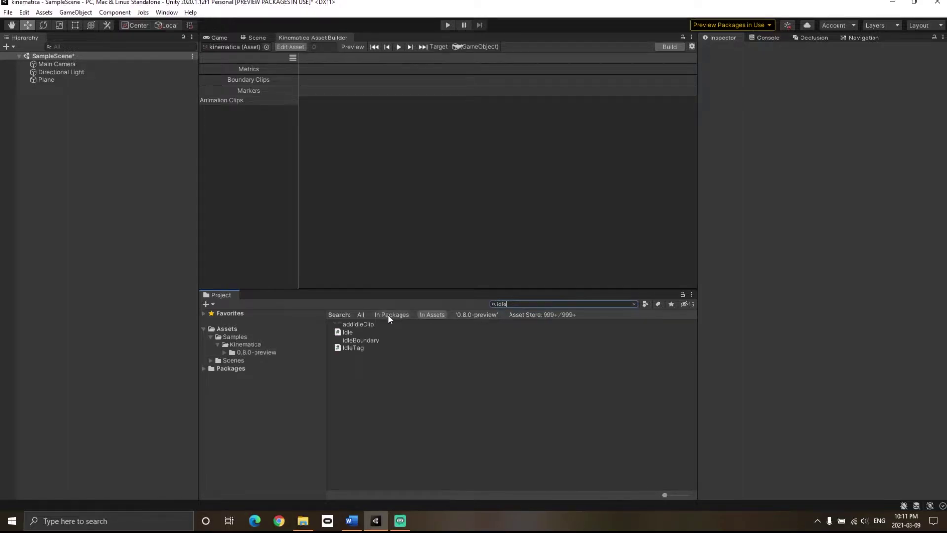
{"action": "left_click", "coordinate": [398, 315]}
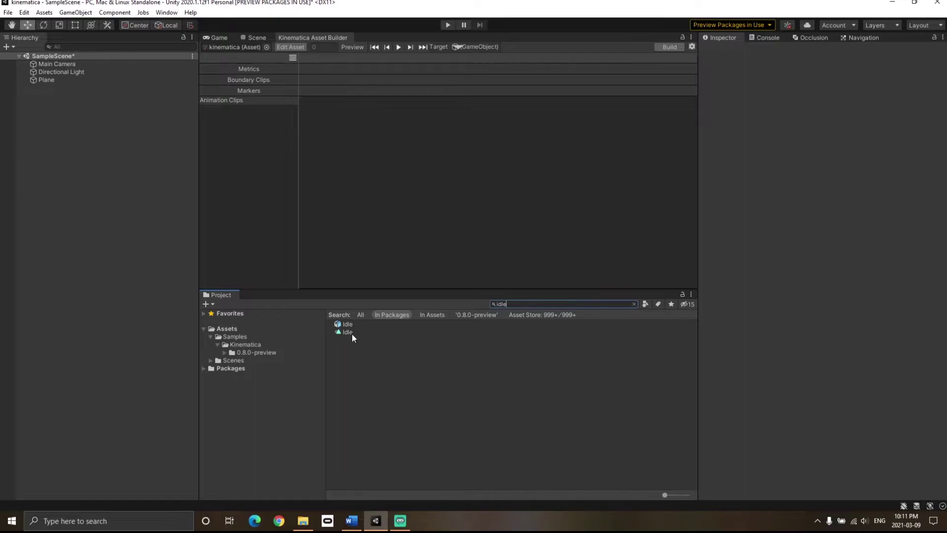
{"action": "left_click_drag", "start_coordinate": [352, 334], "coordinate": [208, 143]}
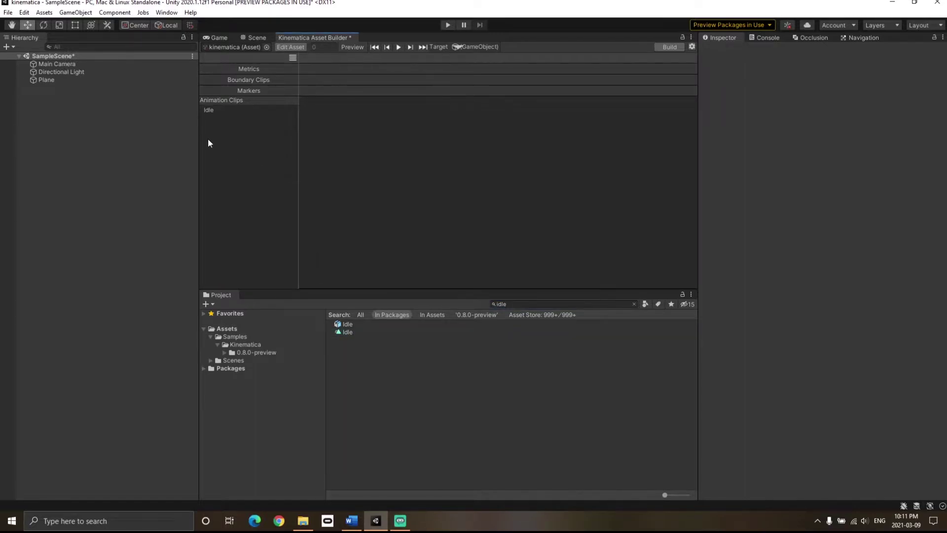
{"action": "left_click", "coordinate": [212, 110]}
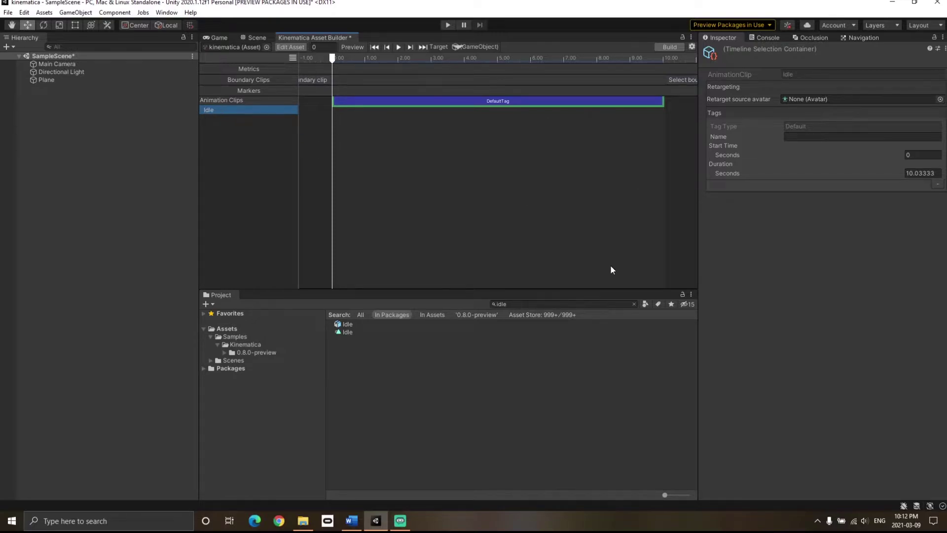
- Create a new C# script in the Assets folder named IdleTag
{"action": "left_click", "coordinate": [634, 304]}
{"action": "right_click", "coordinate": [359, 420]}
{"action": "mouse_move", "coordinate": [437, 164]}
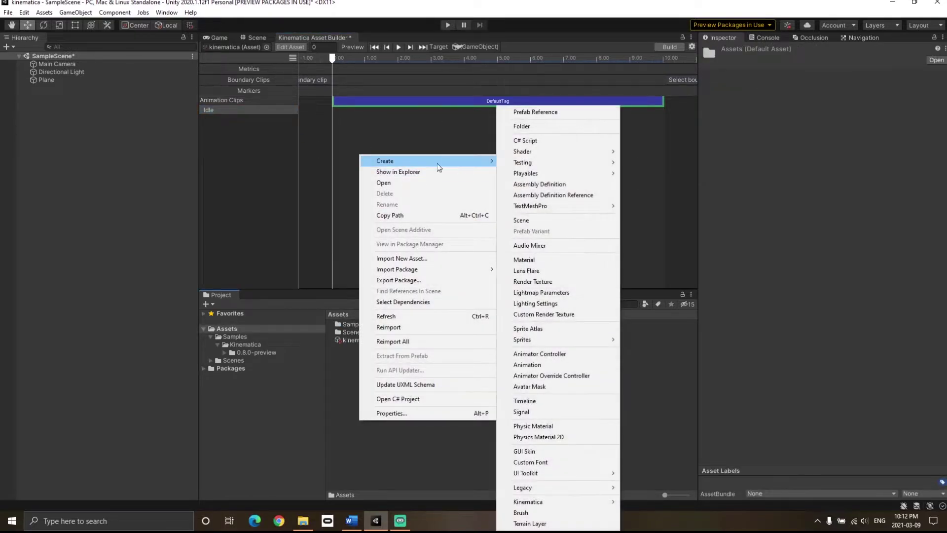
{"action": "left_click", "coordinate": [544, 141]}
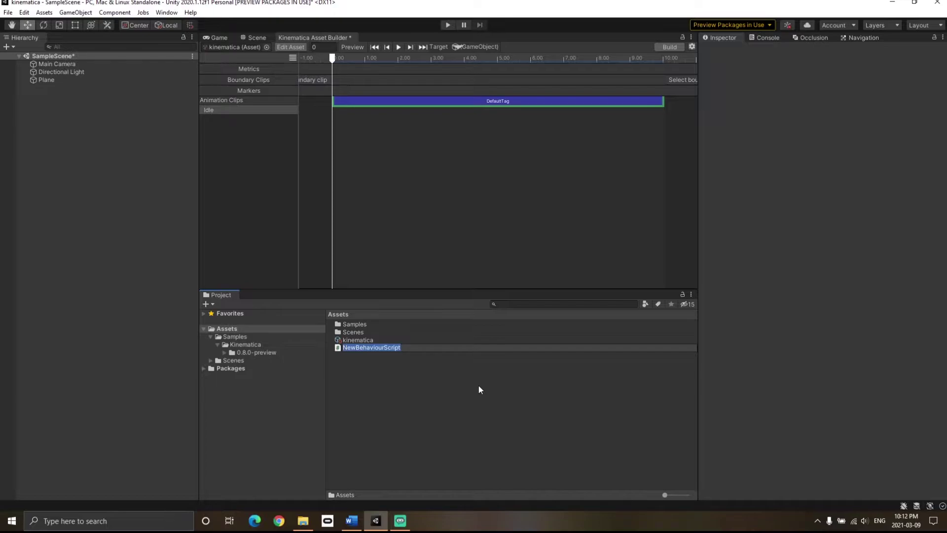
{"action": "type", "text": "IdleTag"}
{"action": "key", "text": "Return"}
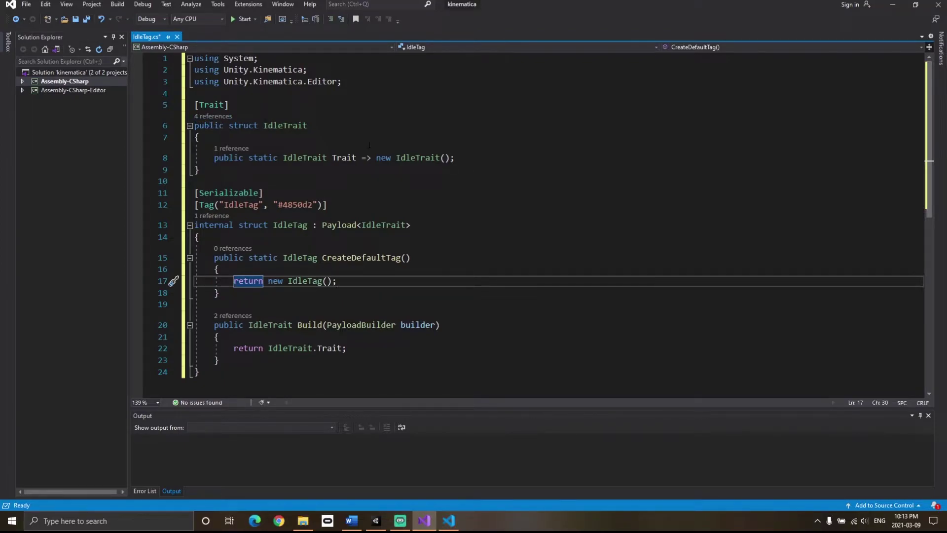
- Review the IdleTag script's CreateDefaultTag and Build methods returning IdleTrait.Trait
{"action": "left_click", "coordinate": [478, 156]}
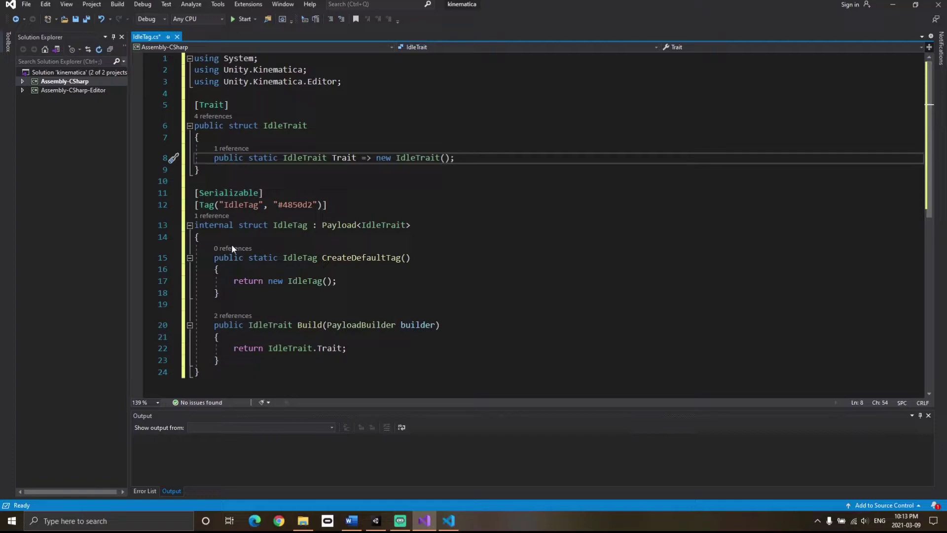
{"action": "left_click", "coordinate": [338, 281]}
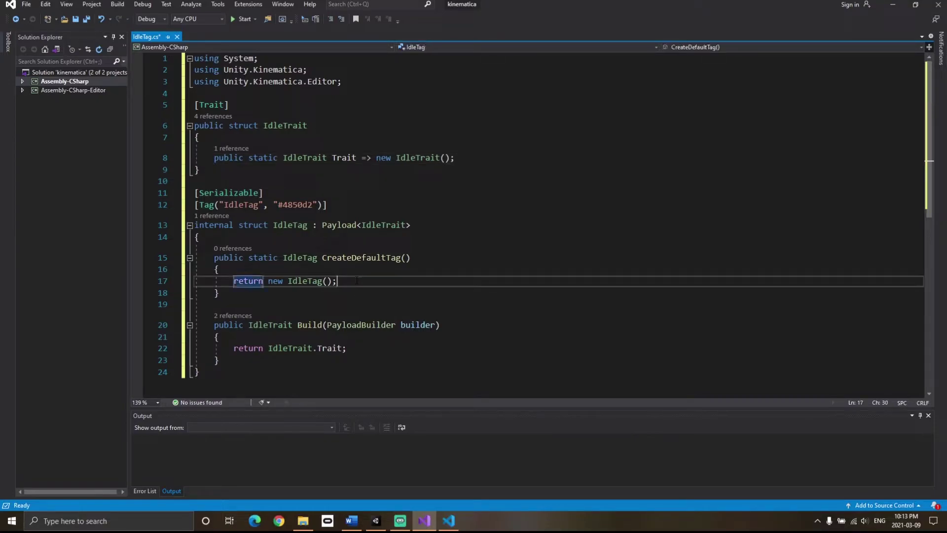
{"action": "left_click", "coordinate": [327, 258]}
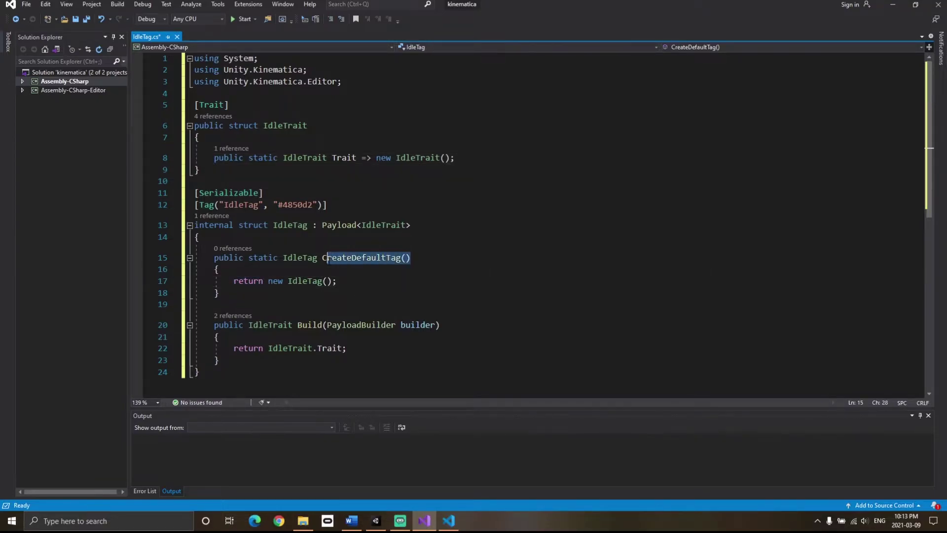
{"action": "left_click_drag", "start_coordinate": [298, 324], "coordinate": [439, 324]}
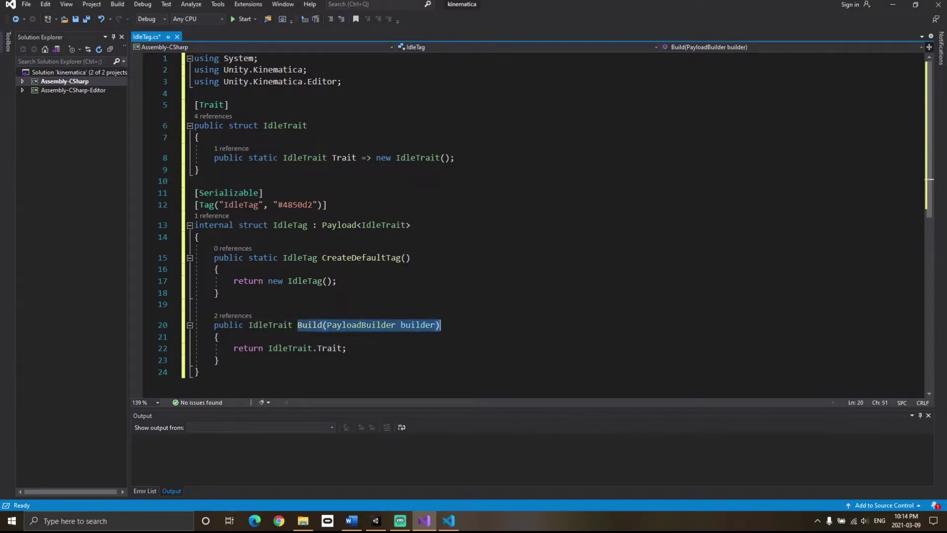
{"action": "left_click", "coordinate": [411, 257]}
{"action": "left_click_drag", "start_coordinate": [322, 258], "coordinate": [411, 257]}
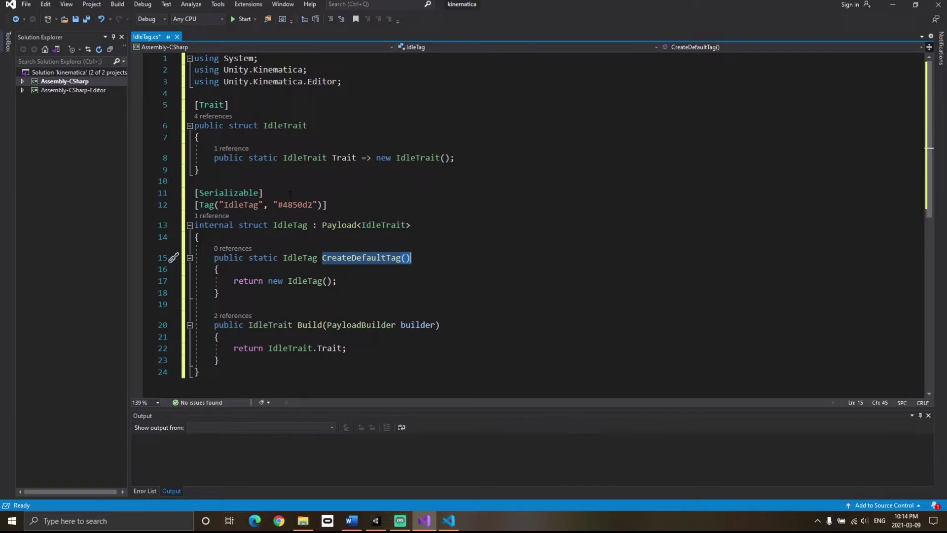
{"action": "left_click", "coordinate": [318, 325]}
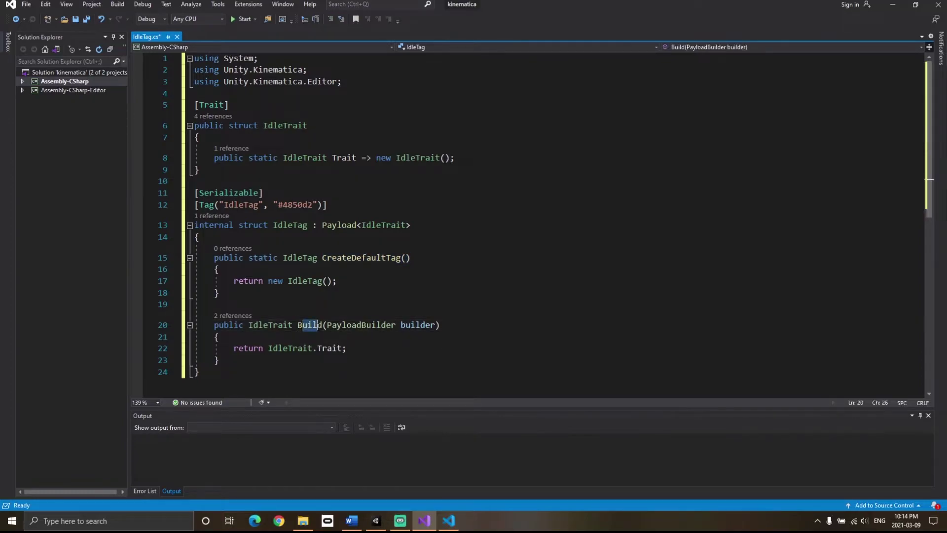
{"action": "left_click", "coordinate": [464, 348]}
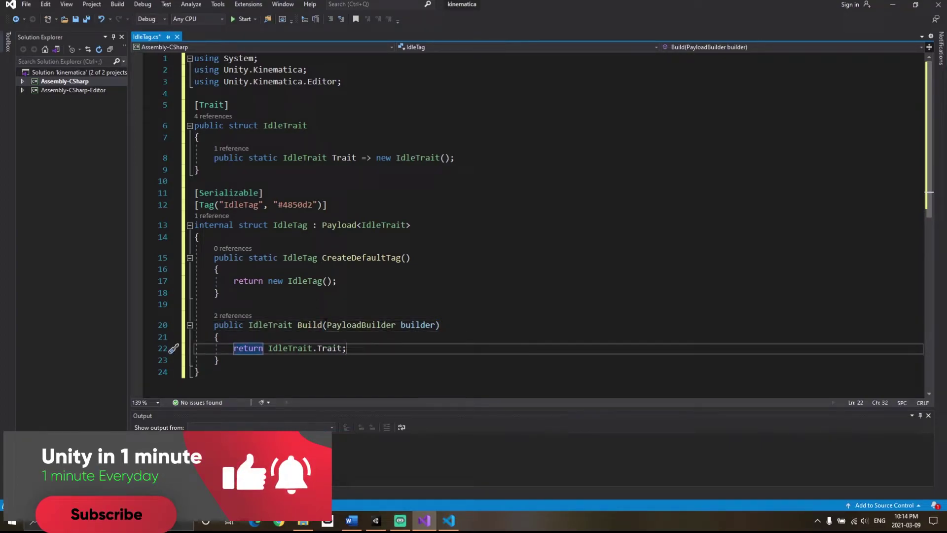
- Change the Tag attribute name from 'IdleTag' to 'IdleTag1' and save the script
{"action": "left_click", "coordinate": [259, 204]}
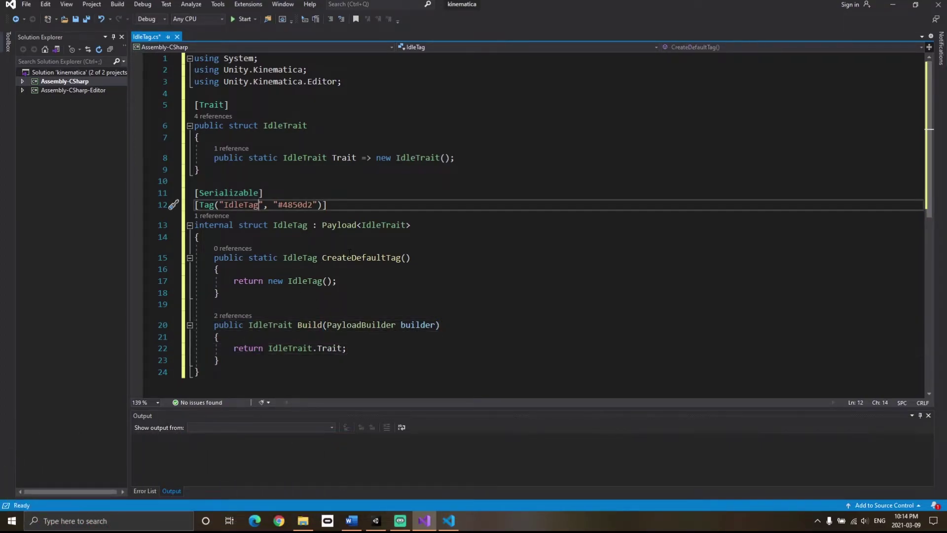
{"action": "left_click_drag", "start_coordinate": [259, 204], "coordinate": [224, 204]}
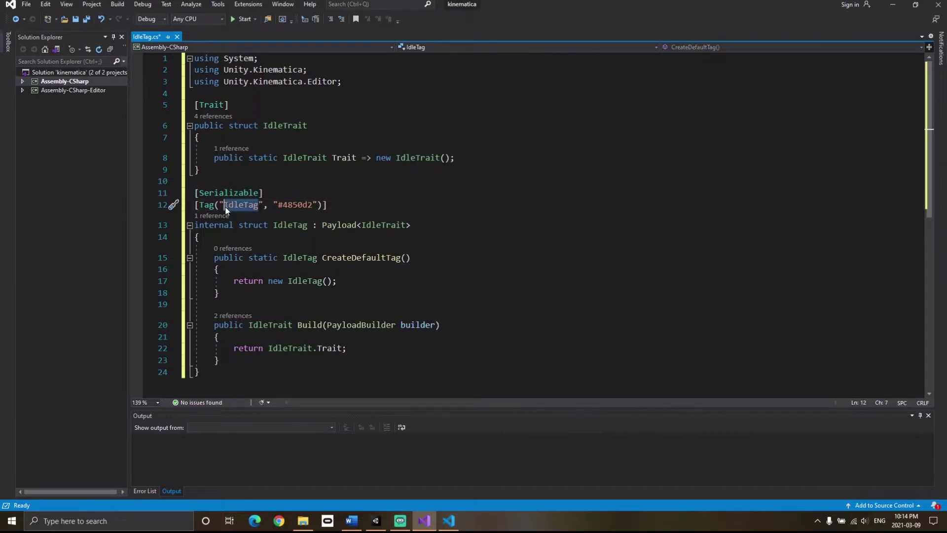
{"action": "type", "text": "IdleTag1"}
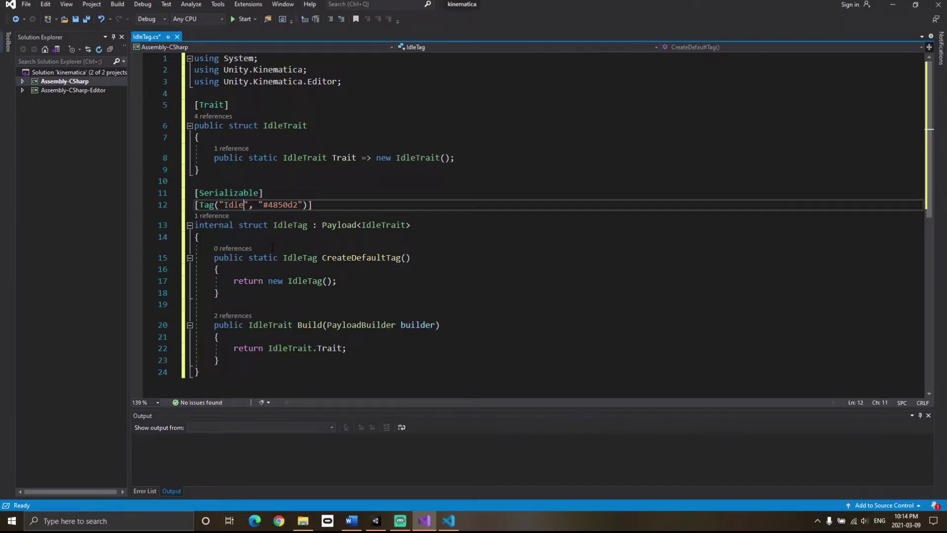
{"action": "key", "text": "ctrl+s"}
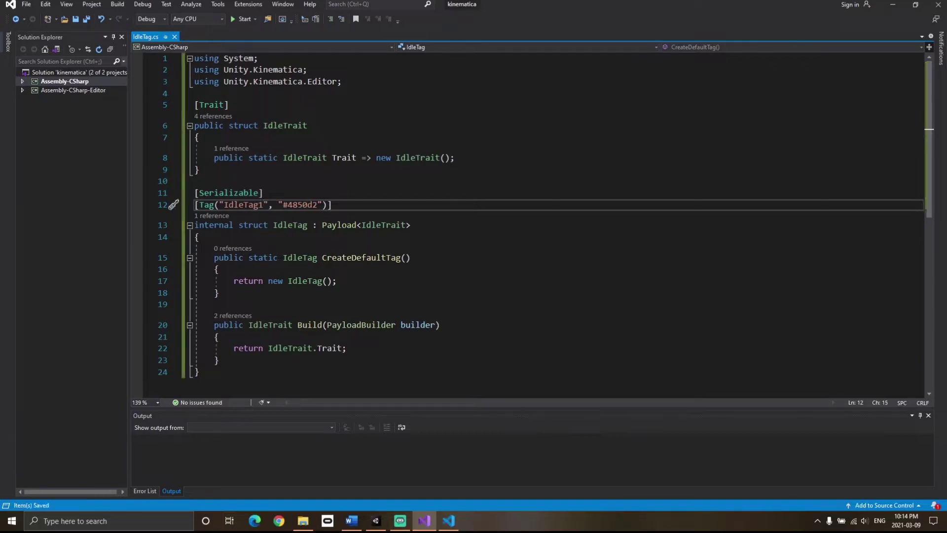
- Back in Unity, add an IdleTag1 tag across the Idle clip's timeline and scrub the preview
{"action": "left_click", "coordinate": [376, 522]}
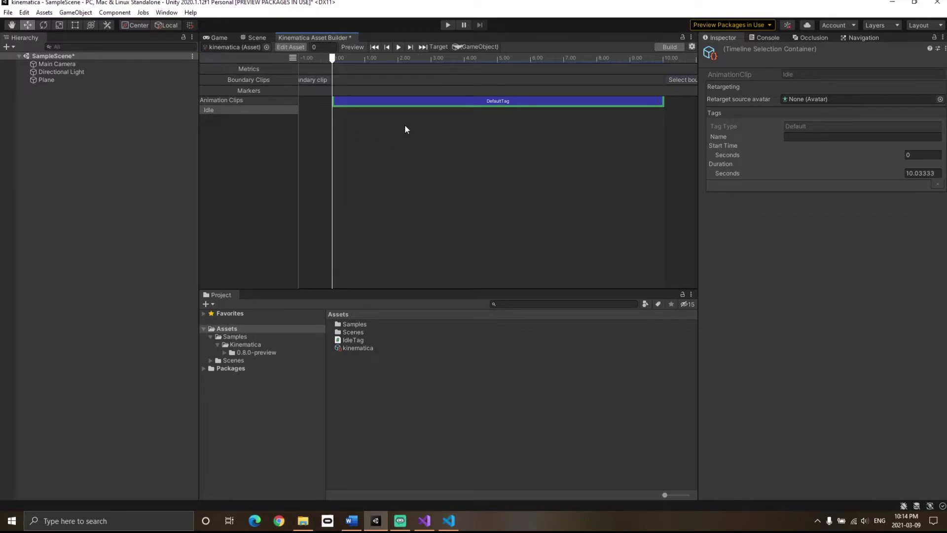
{"action": "right_click", "coordinate": [406, 150]}
{"action": "mouse_move", "coordinate": [442, 171]}
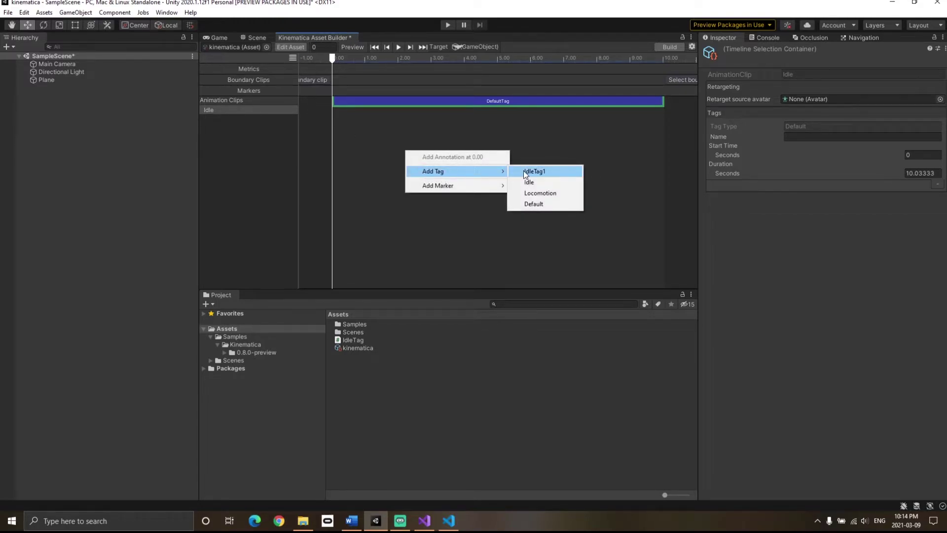
{"action": "left_click", "coordinate": [527, 170]}
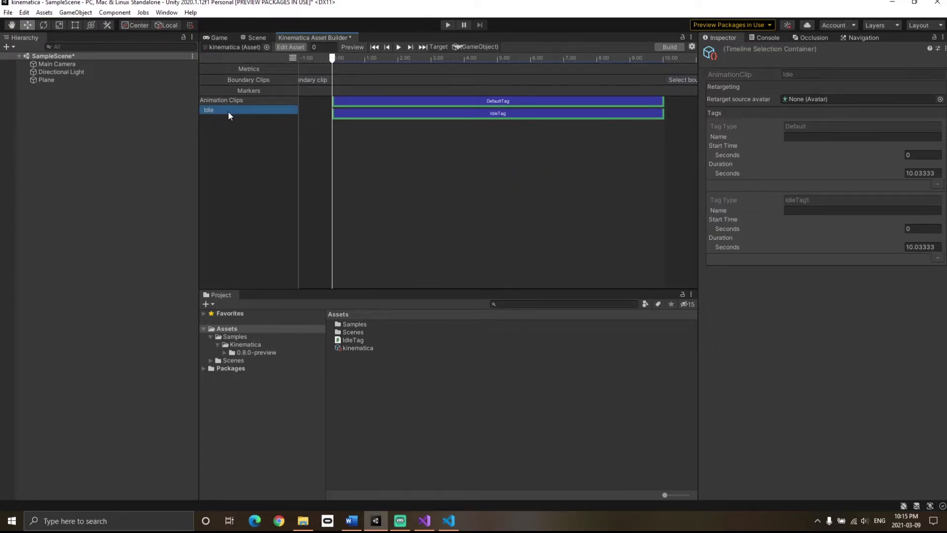
{"action": "left_click", "coordinate": [370, 114]}
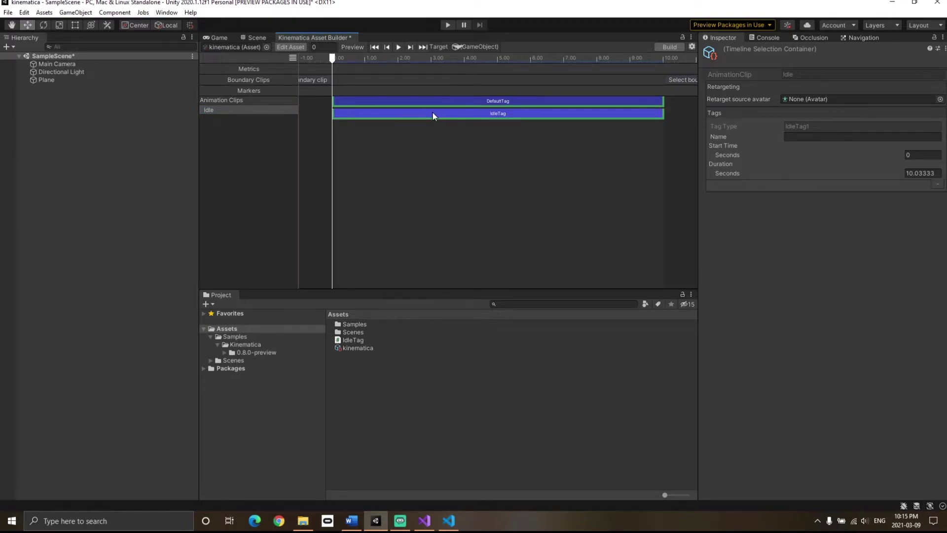
{"action": "left_click", "coordinate": [212, 110]}
{"action": "mouse_move", "coordinate": [334, 60]}
{"action": "left_mouse_down"}
{"action": "mouse_move", "coordinate": [391, 60]}
{"action": "mouse_move", "coordinate": [333, 60]}
{"action": "left_mouse_up"}
- Create a new C# script in Assets and name it SimpleKinematicaScript
{"action": "left_click", "coordinate": [371, 433]}
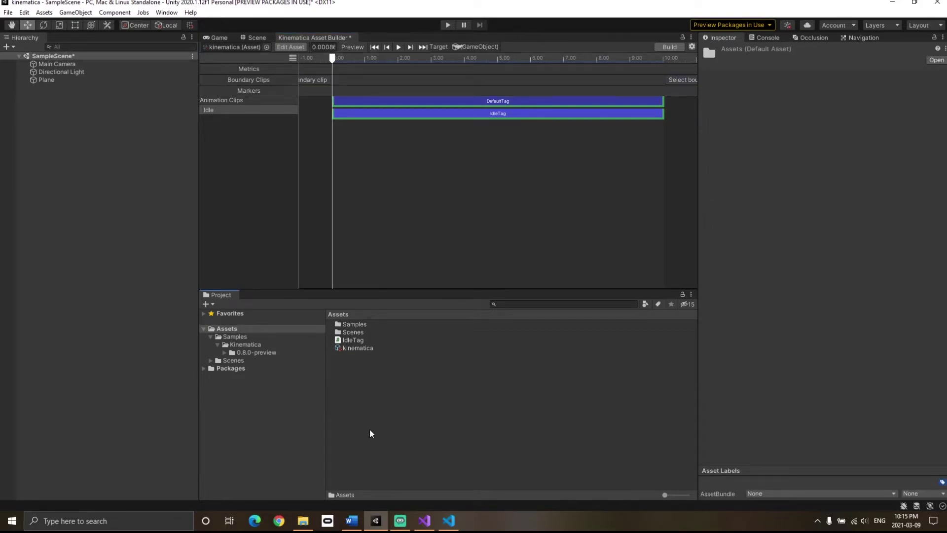
{"action": "right_click", "coordinate": [372, 433]}
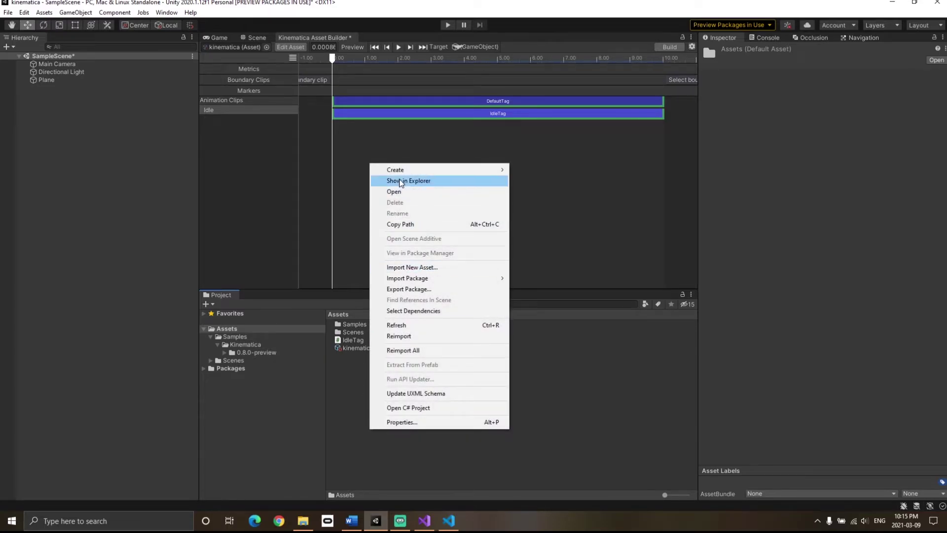
{"action": "mouse_move", "coordinate": [398, 171]}
{"action": "left_click", "coordinate": [536, 140]}
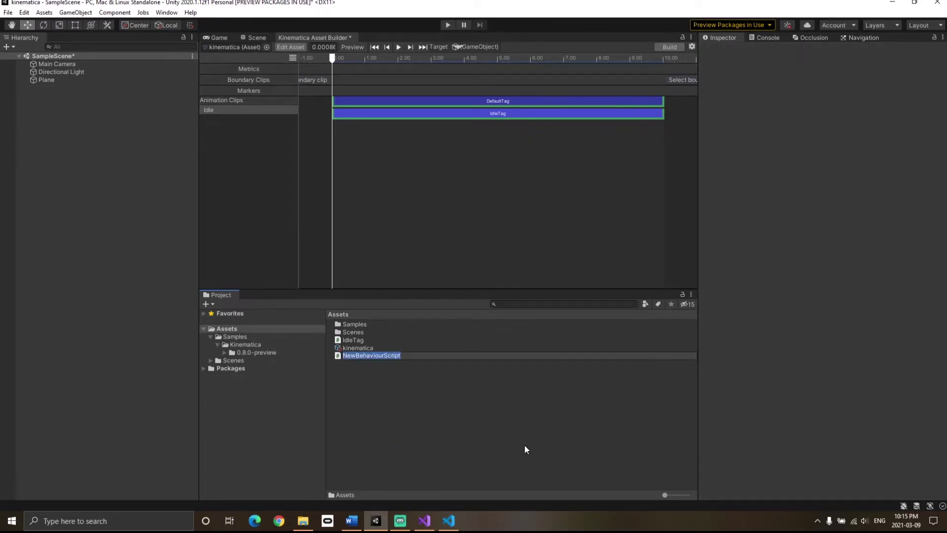
{"action": "type", "text": "Simple"}
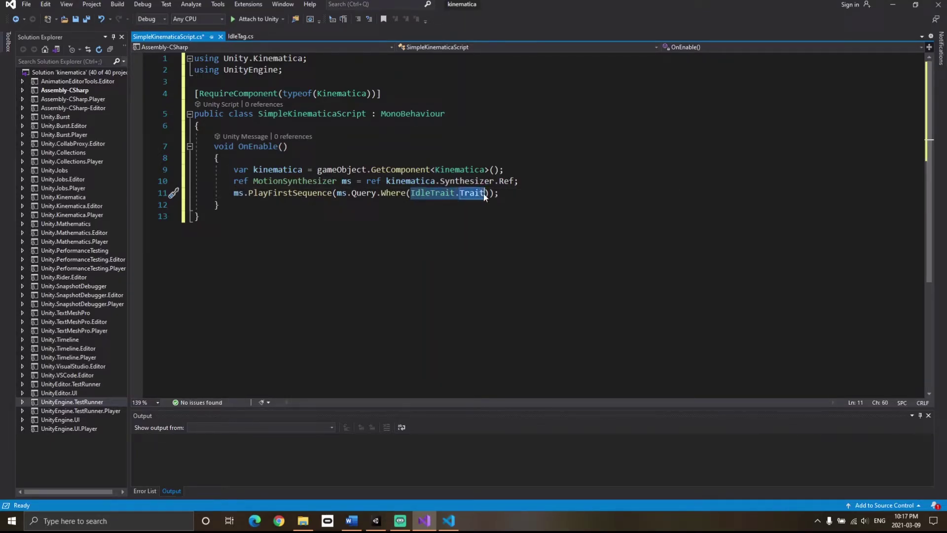
- Check the IdleTrait definition with F12, then return to SimpleKinematicaScript and save it
{"action": "key", "text": "F12"}
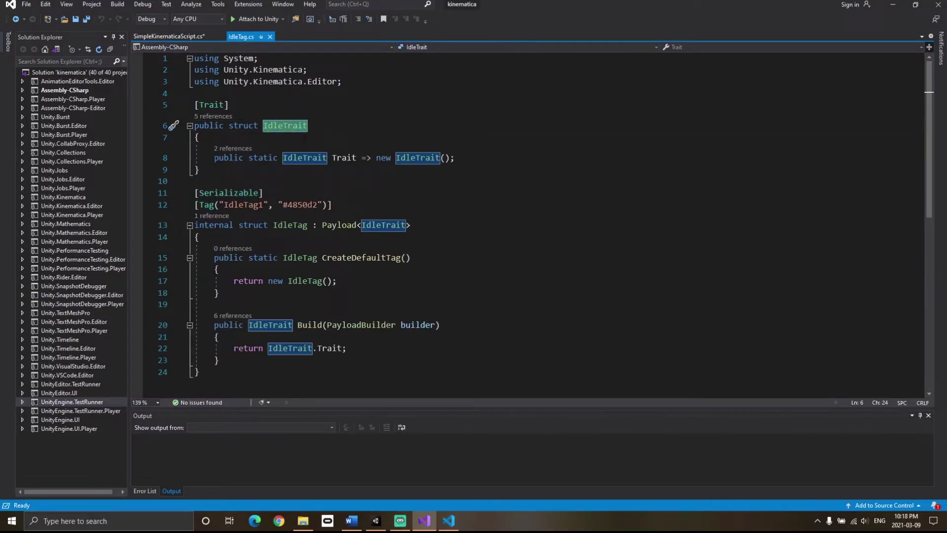
{"action": "left_click_drag", "start_coordinate": [214, 157], "coordinate": [402, 158]}
{"action": "key", "text": "ctrl+minus"}
{"action": "key", "text": "ctrl+s"}
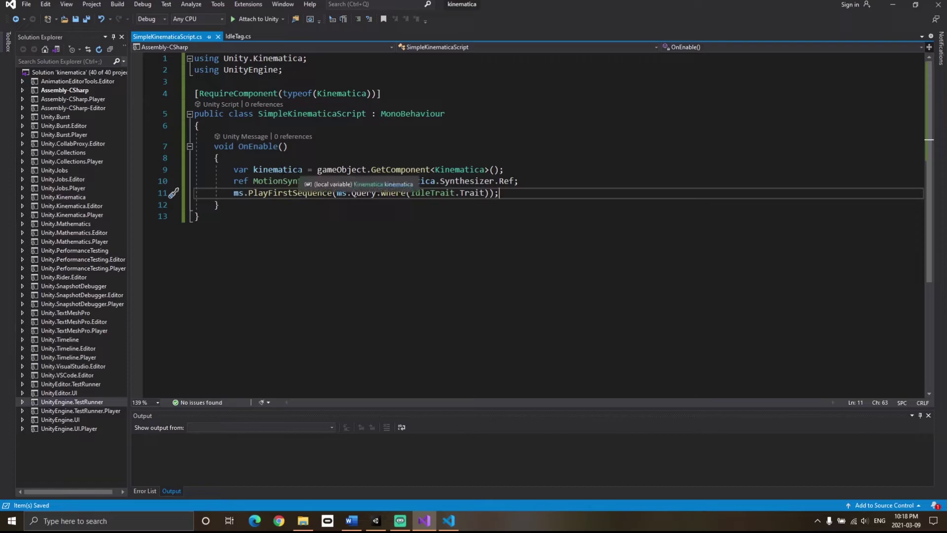
- Dock the Kinematica Asset Builder at the bottom to free up the Scene view
{"action": "left_click", "coordinate": [375, 521]}
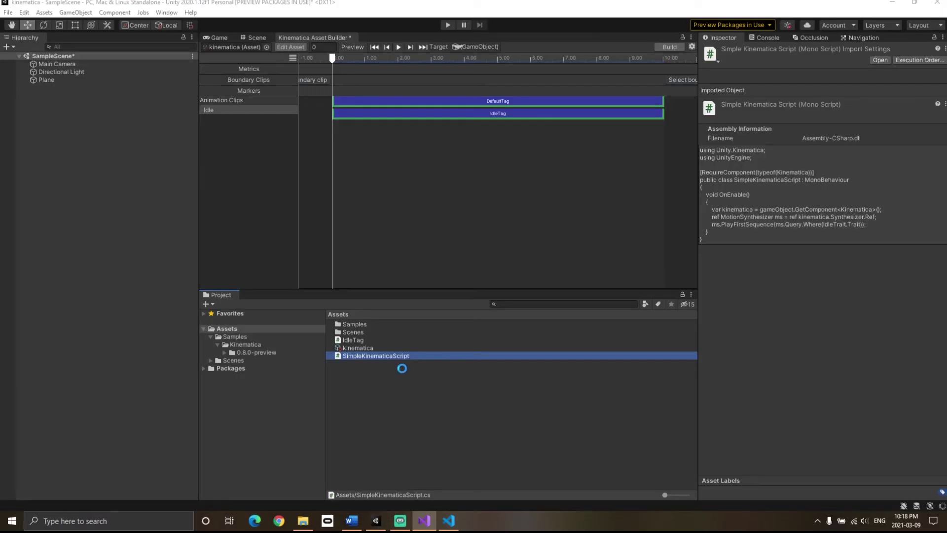
{"action": "left_click_drag", "start_coordinate": [313, 37], "coordinate": [384, 297]}
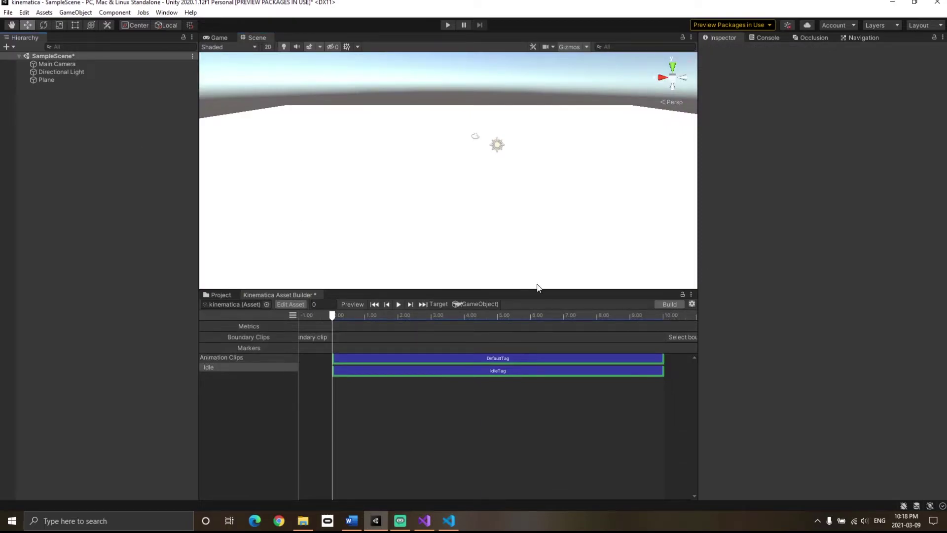
{"action": "left_click", "coordinate": [220, 295]}
- Search Packages for 'biped' and drag the Biped character into the scene, framing it
{"action": "left_click", "coordinate": [531, 304]}
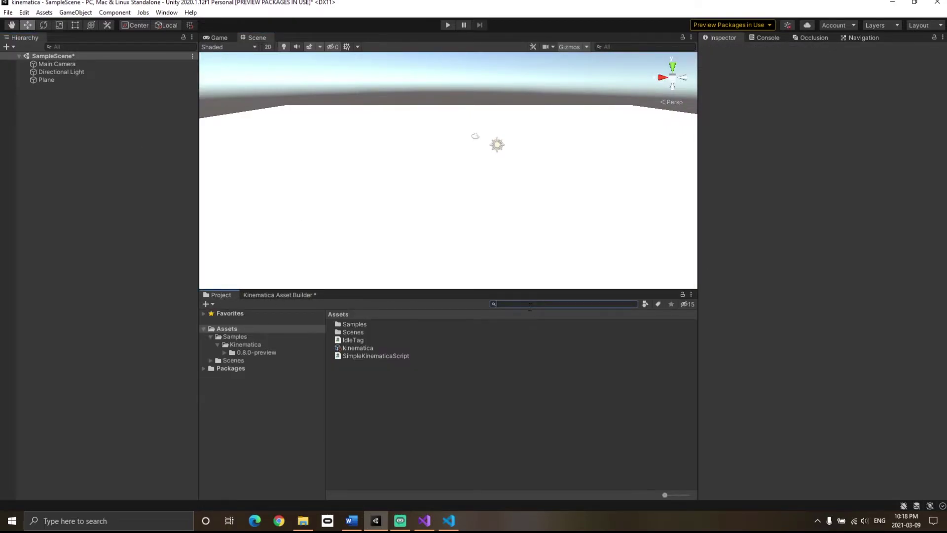
{"action": "type", "text": "biped"}
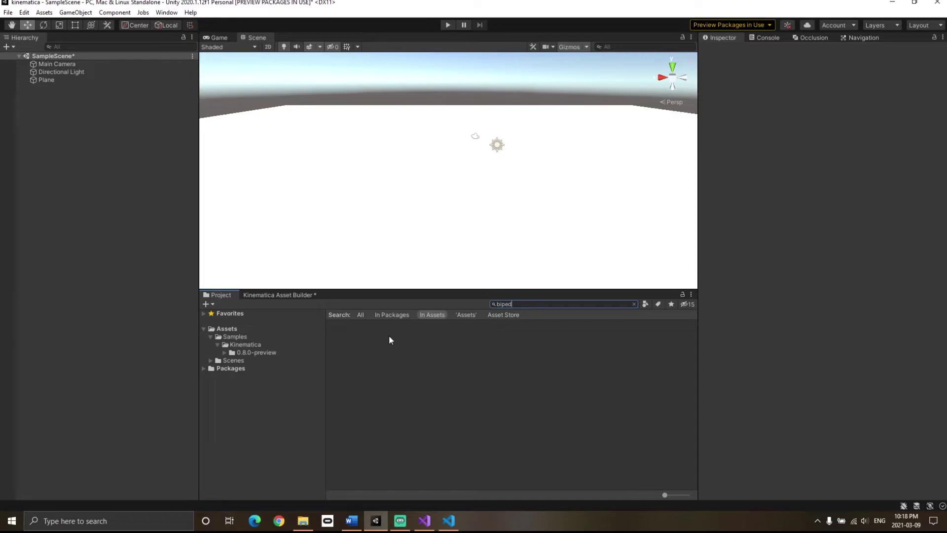
{"action": "left_click", "coordinate": [394, 315]}
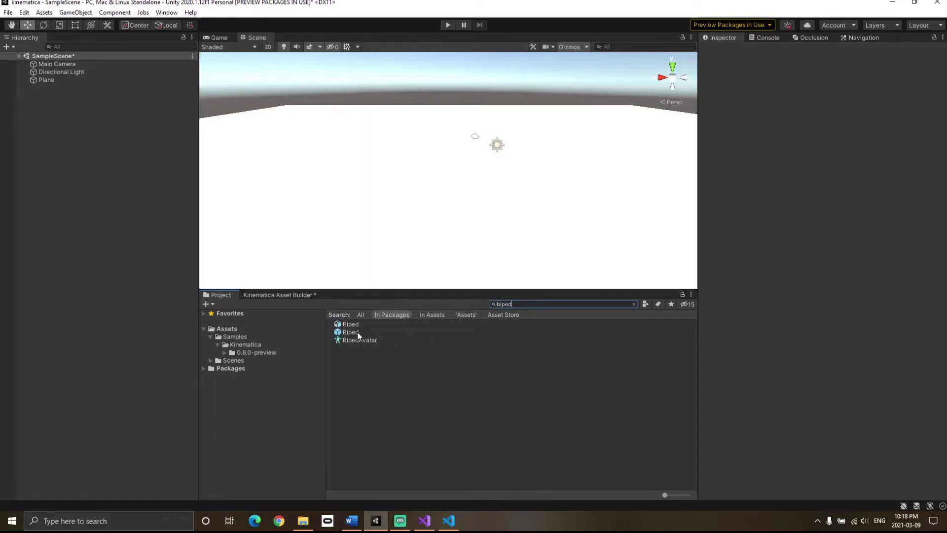
{"action": "left_click_drag", "start_coordinate": [352, 333], "coordinate": [103, 226]}
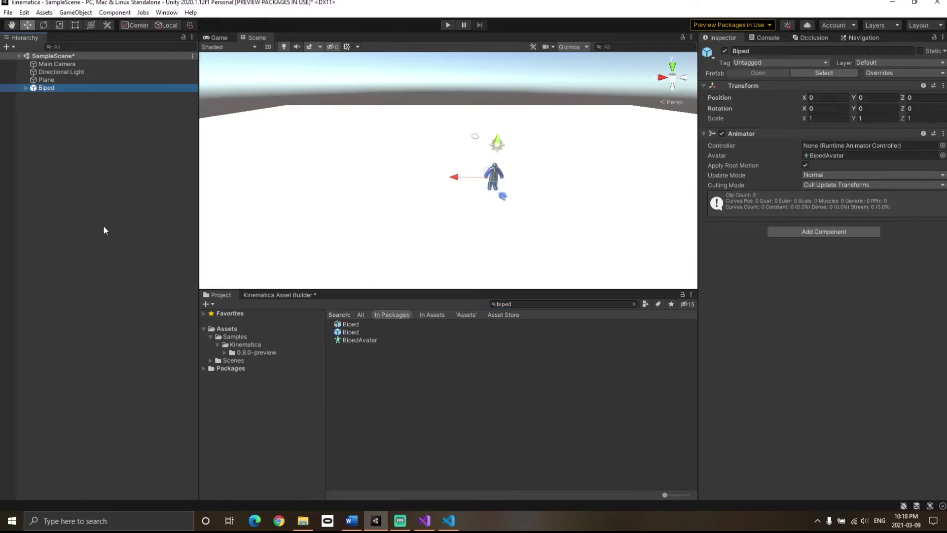
{"action": "key", "text": "f"}
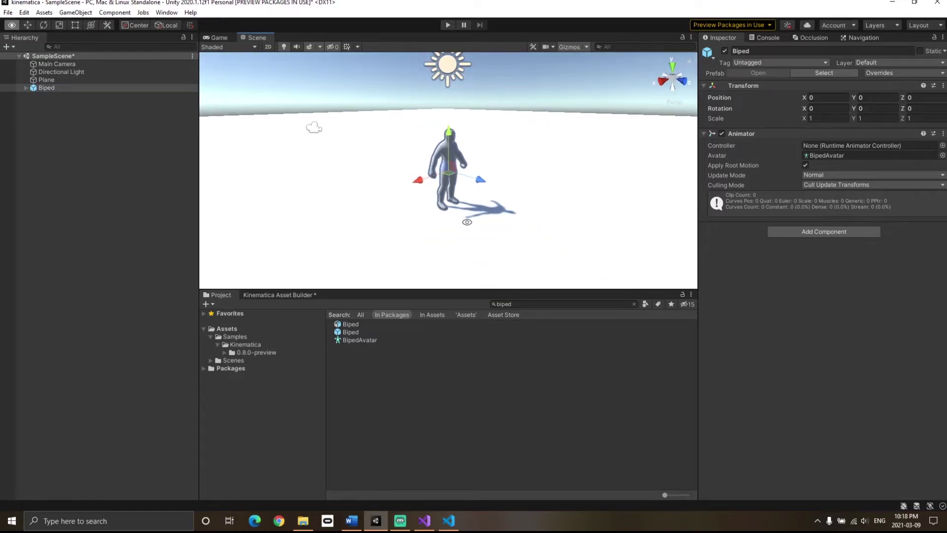
- Add the Simple Kinematica Script component to the Biped
{"action": "left_click", "coordinate": [809, 231]}
{"action": "type", "text": "simple"}
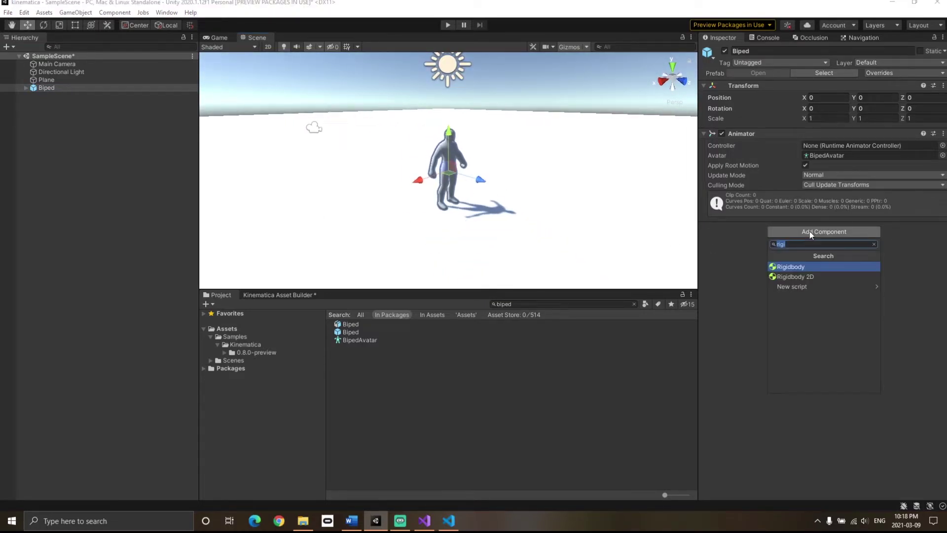
{"action": "key", "text": "Return"}
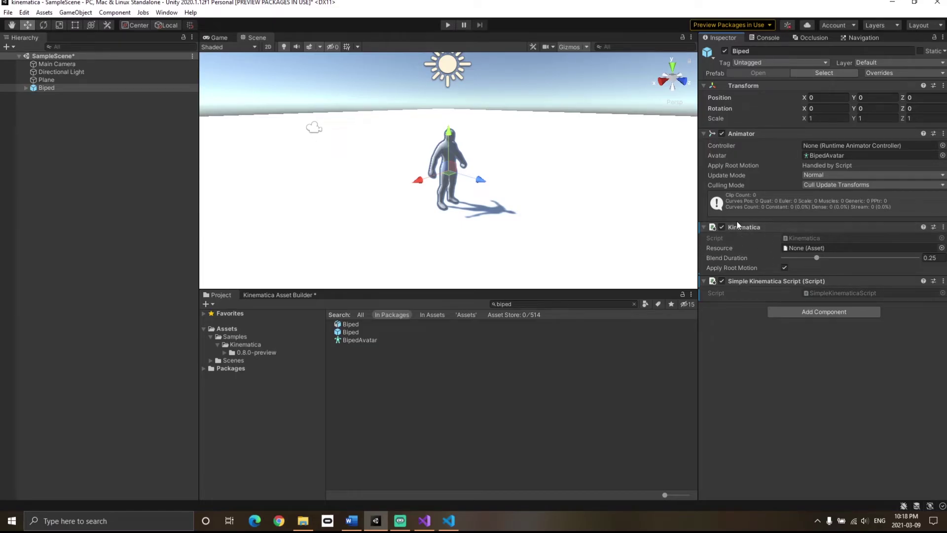
- Review the script line in Visual Studio that requires a Kinematica component
{"action": "left_click", "coordinate": [425, 520]}
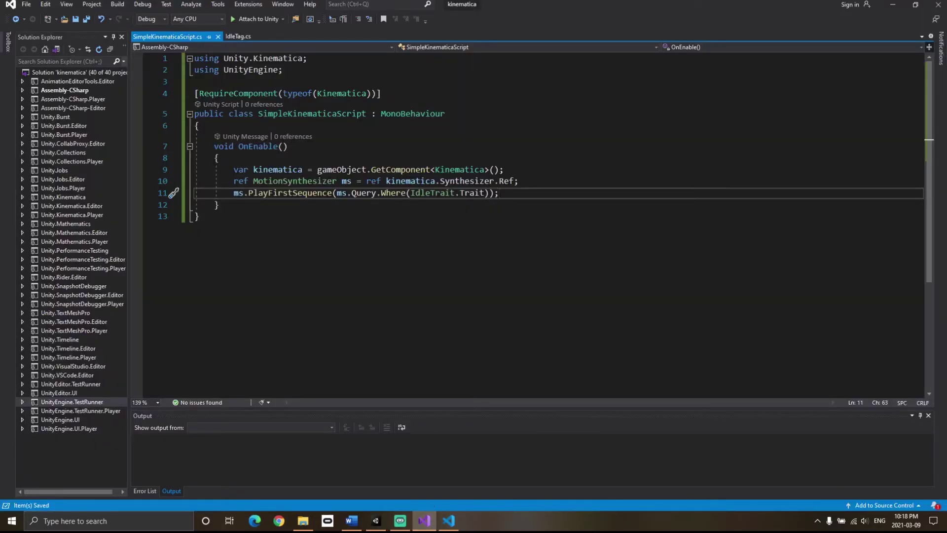
{"action": "left_click_drag", "start_coordinate": [382, 93], "coordinate": [194, 93]}
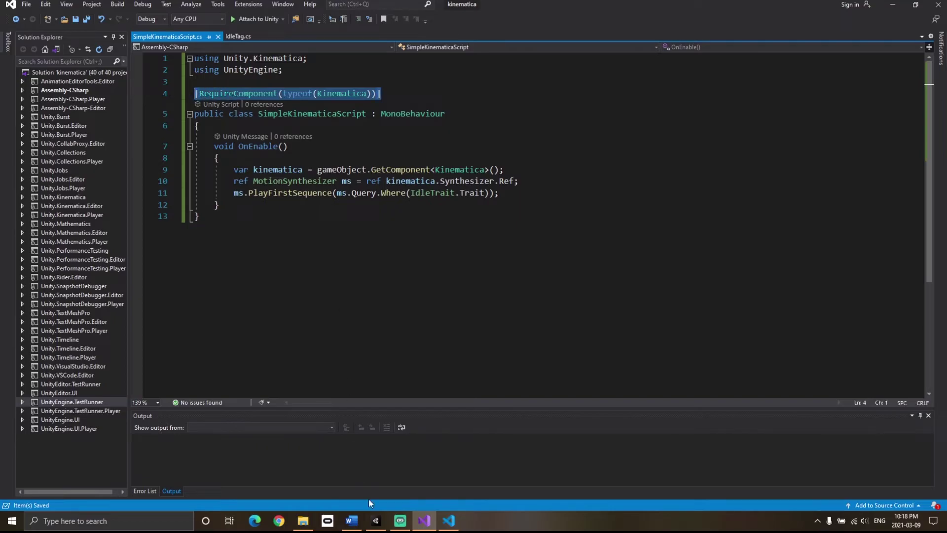
{"action": "left_click", "coordinate": [376, 520]}
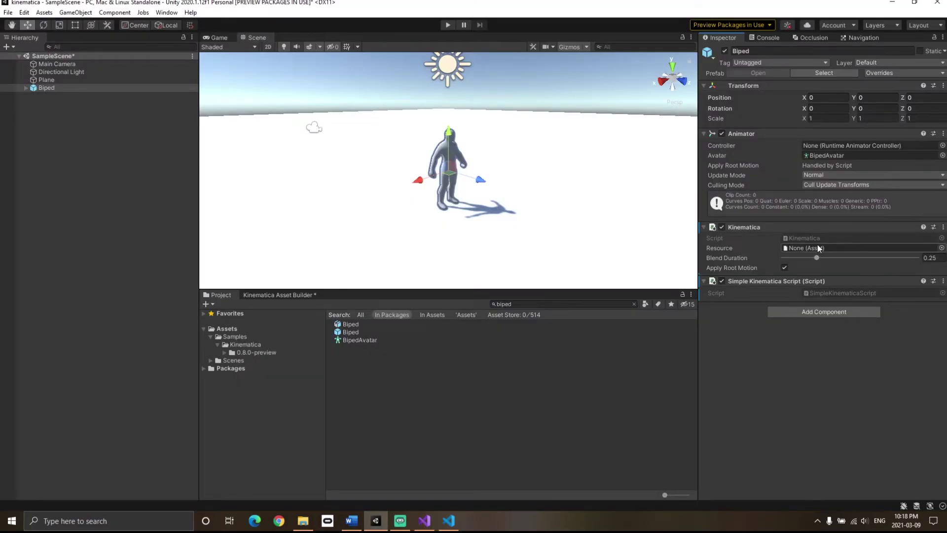
- Assign the kinematica asset as the Biped's Kinematica resource
{"action": "left_click", "coordinate": [941, 248]}
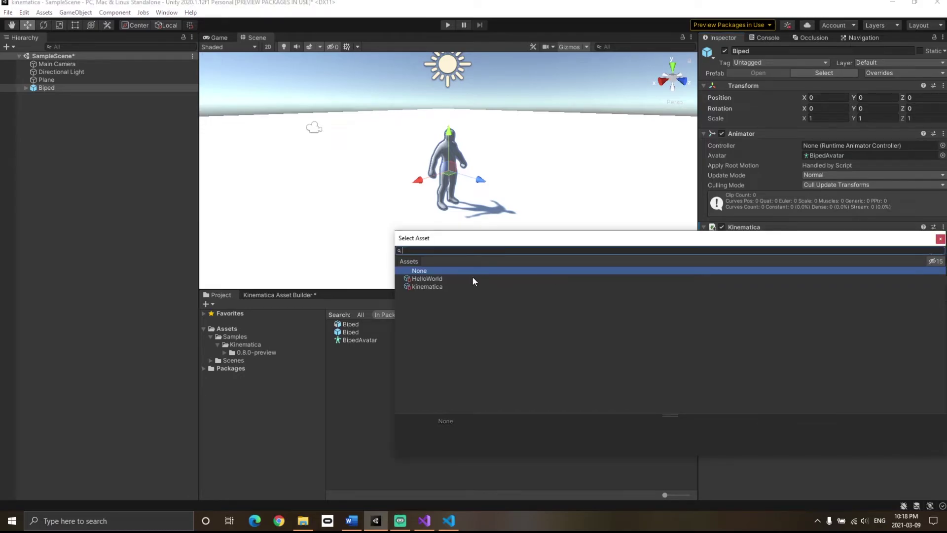
{"action": "left_click", "coordinate": [431, 286]}
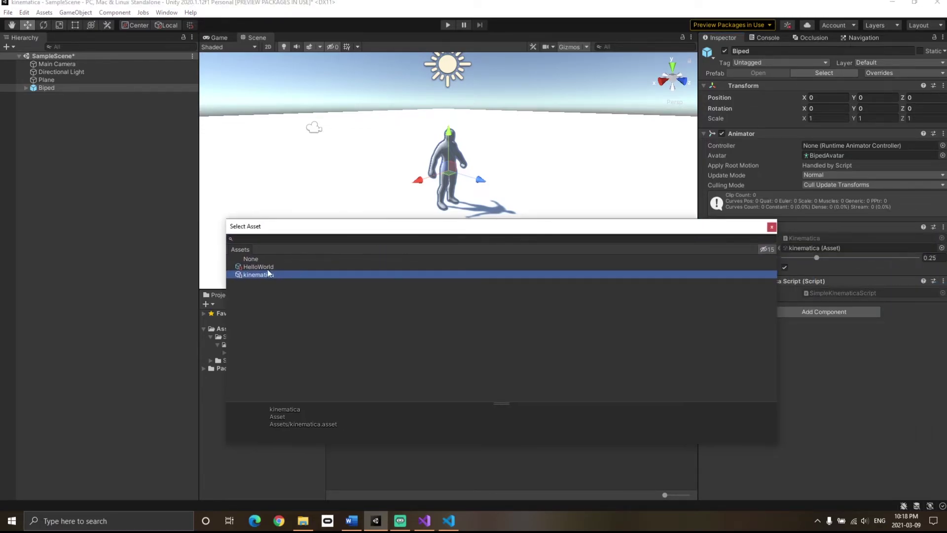
{"action": "left_click", "coordinate": [772, 226]}
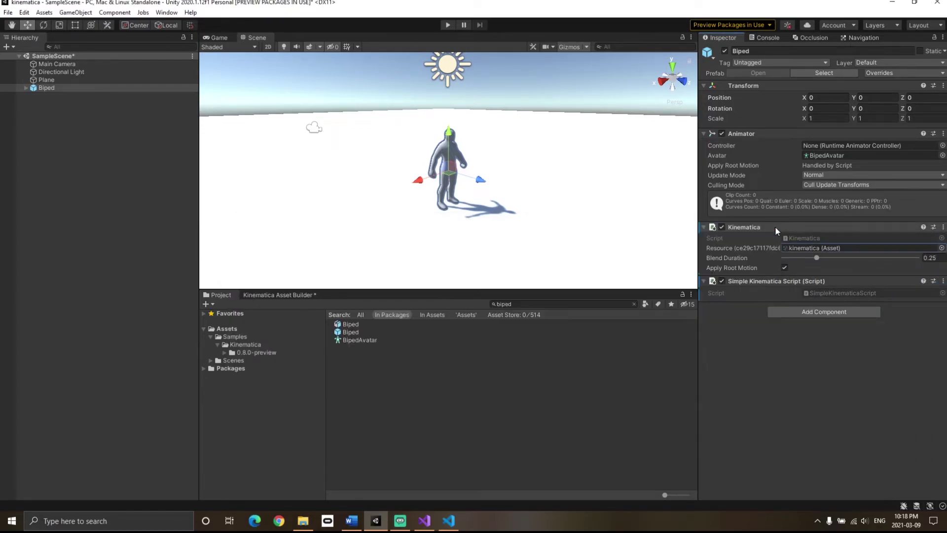
- Dock the Kinematica Asset Builder on top and select the kinematica asset to show its settings
{"action": "left_click", "coordinate": [269, 295]}
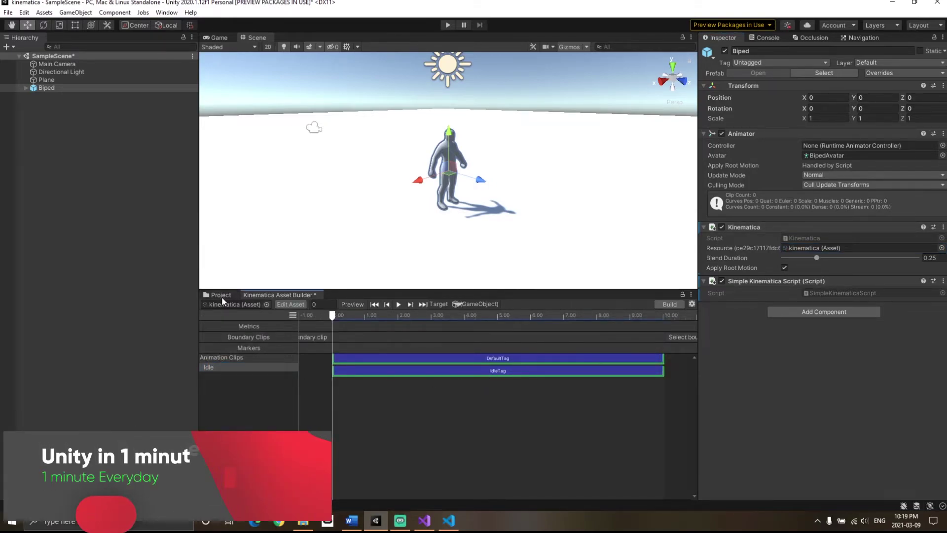
{"action": "left_click_drag", "start_coordinate": [264, 295], "coordinate": [330, 37]}
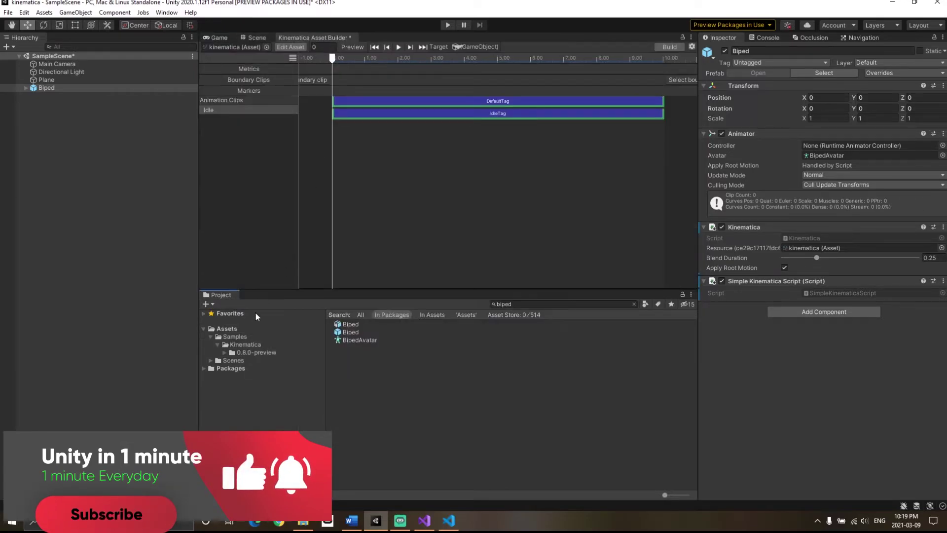
{"action": "left_click", "coordinate": [227, 328]}
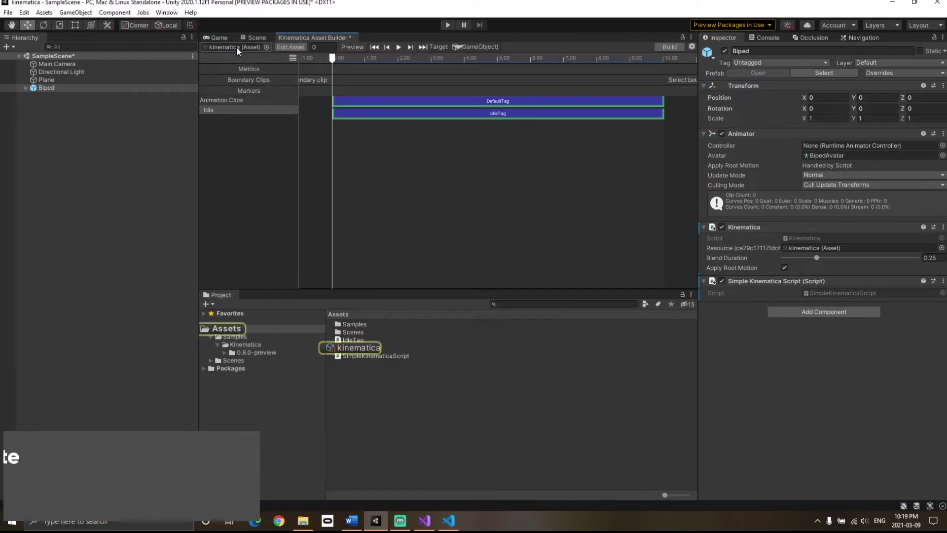
{"action": "left_click", "coordinate": [359, 349]}
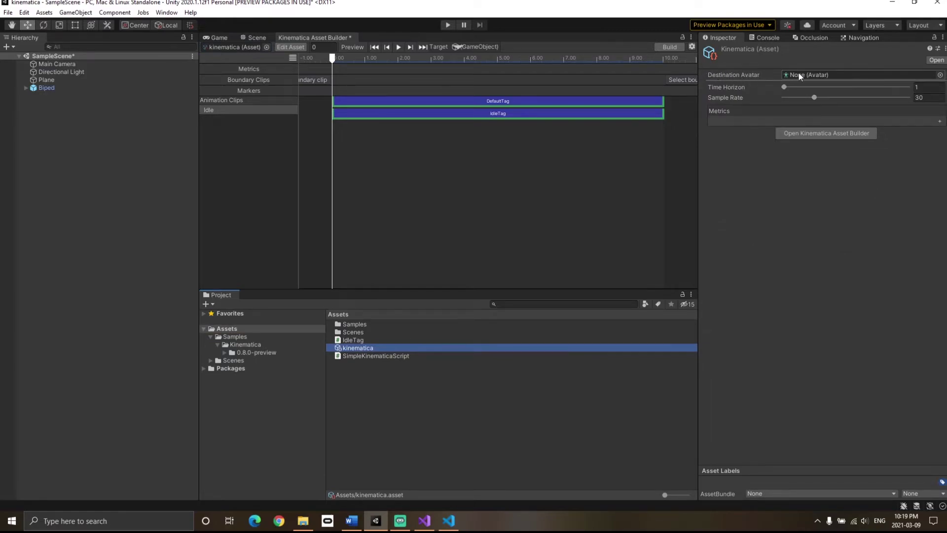
- Set BipedAvatar as Destination Avatar, then dock the builder below and orbit the Scene view
{"action": "left_click", "coordinate": [528, 304]}
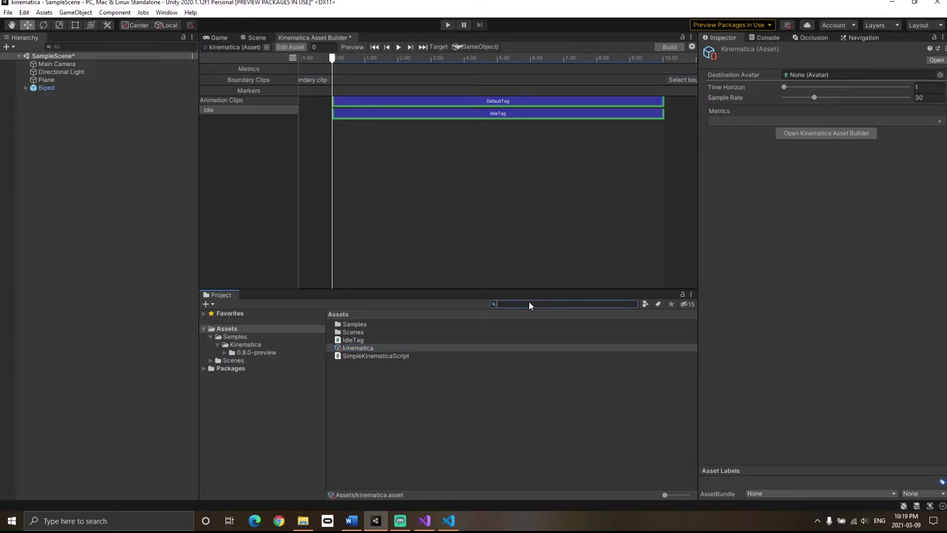
{"action": "type", "text": "avat"}
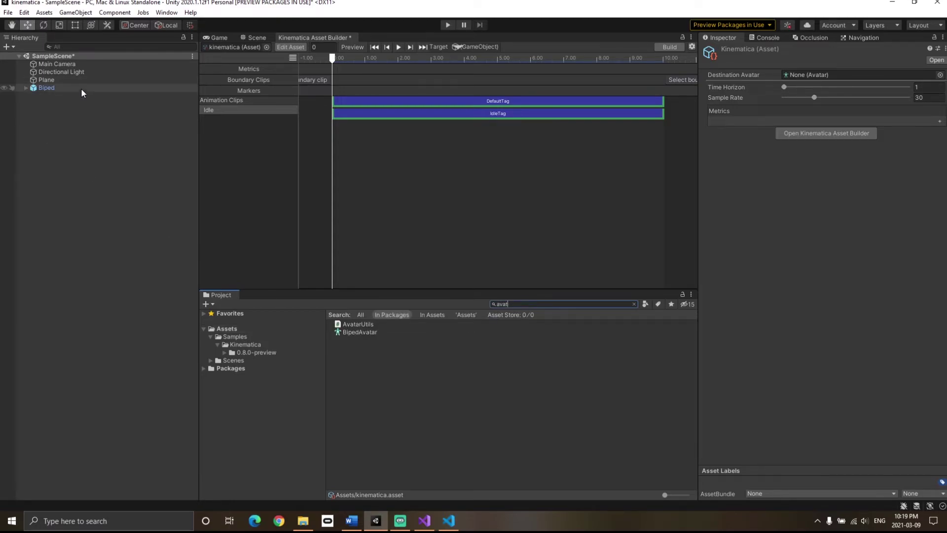
{"action": "left_click_drag", "start_coordinate": [369, 332], "coordinate": [814, 75]}
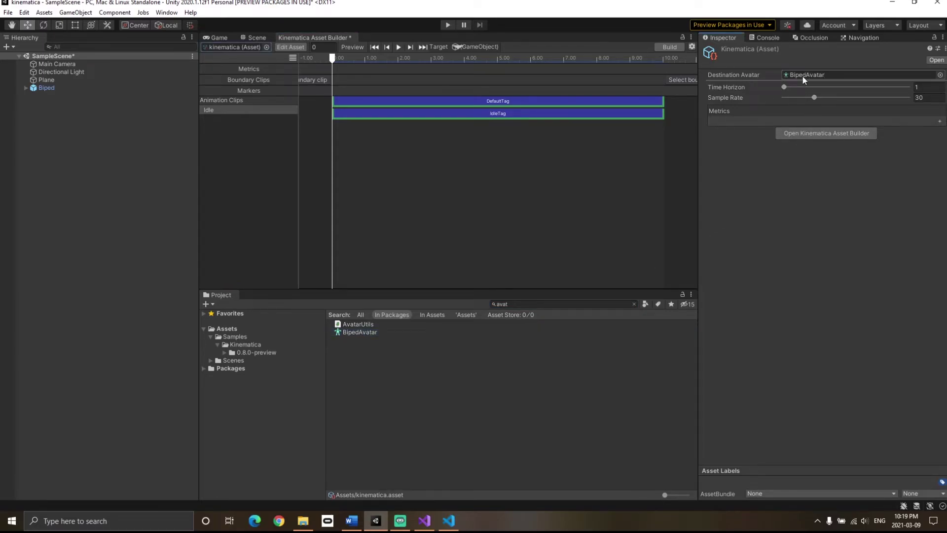
{"action": "left_click_drag", "start_coordinate": [306, 38], "coordinate": [350, 300]}
{"action": "right_click_drag", "start_coordinate": [335, 160], "coordinate": [454, 277]}
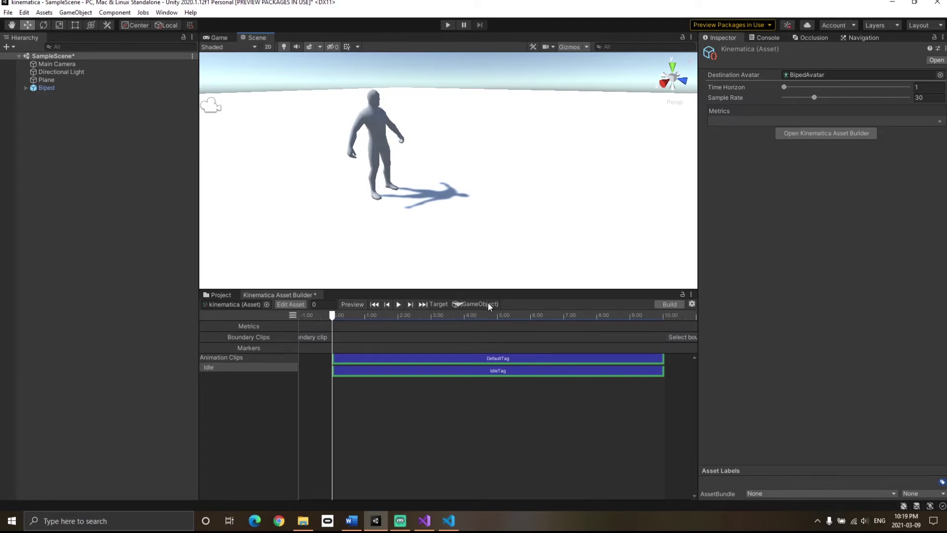
- Set the Asset Builder's preview Target to Biped
{"action": "left_click", "coordinate": [440, 304]}
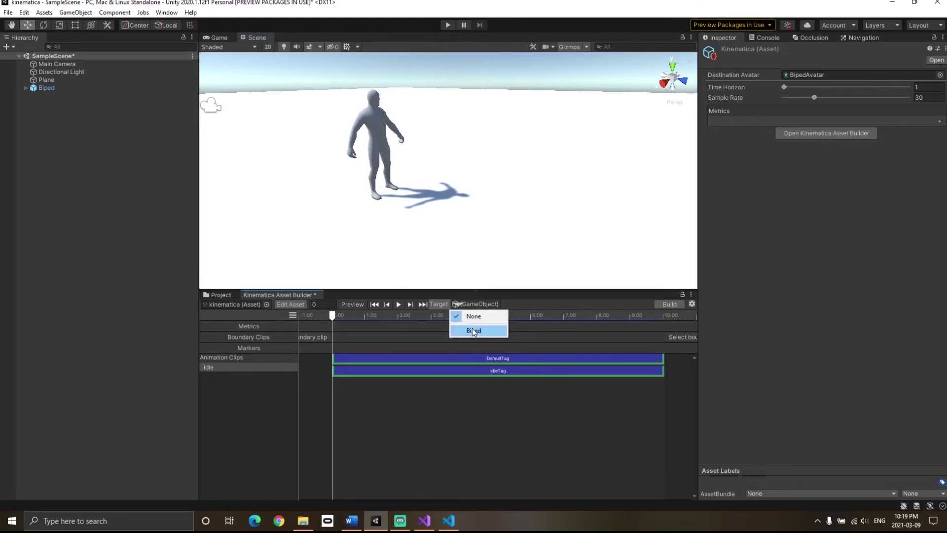
{"action": "left_click", "coordinate": [473, 331]}
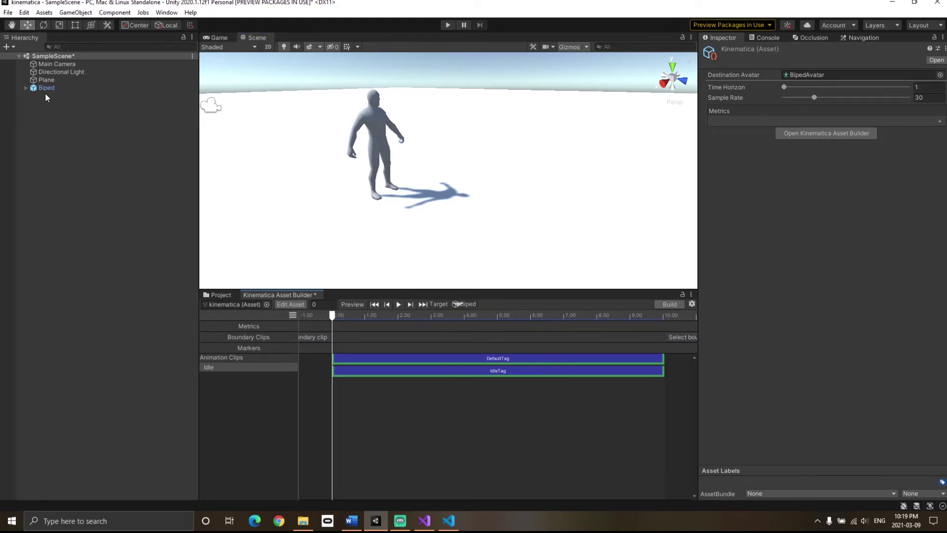
{"action": "left_click", "coordinate": [44, 89]}
- Play the clip preview on the Biped, orbit around it, then switch to the Game view
{"action": "left_click", "coordinate": [399, 303]}
{"action": "left_click_drag", "start_coordinate": [425, 226], "coordinate": [345, 158], "text": "alt"}
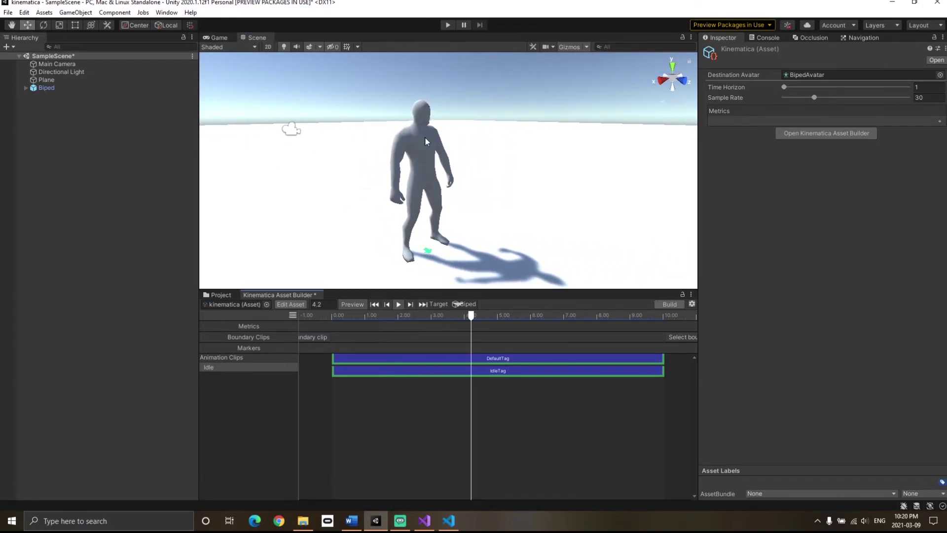
{"action": "mouse_move", "coordinate": [507, 182]}
{"action": "left_mouse_down", "text": "alt"}
{"action": "mouse_move", "coordinate": [528, 206]}
{"action": "mouse_move", "coordinate": [486, 184]}
{"action": "mouse_move", "coordinate": [495, 185]}
{"action": "left_mouse_up", "text": "alt"}
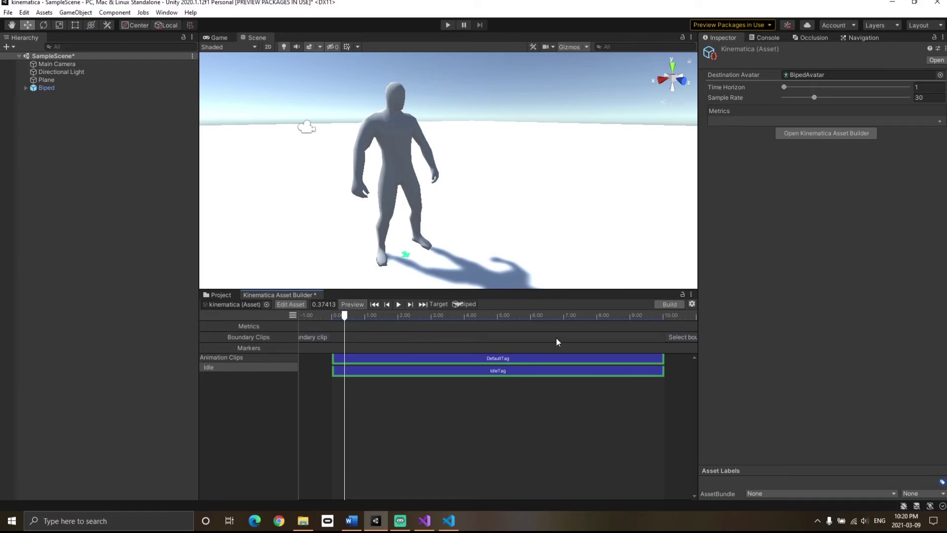
{"action": "mouse_move", "coordinate": [471, 213]}
{"action": "left_mouse_down", "text": "alt"}
{"action": "mouse_move", "coordinate": [481, 214]}
{"action": "mouse_move", "coordinate": [454, 216]}
{"action": "left_mouse_up", "text": "alt"}
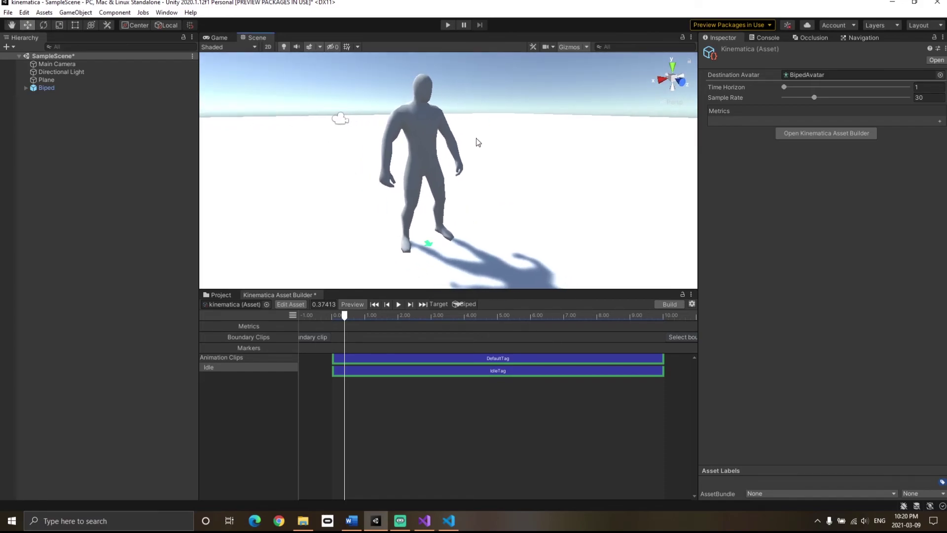
{"action": "left_click_drag", "start_coordinate": [478, 141], "coordinate": [490, 142], "text": "alt"}
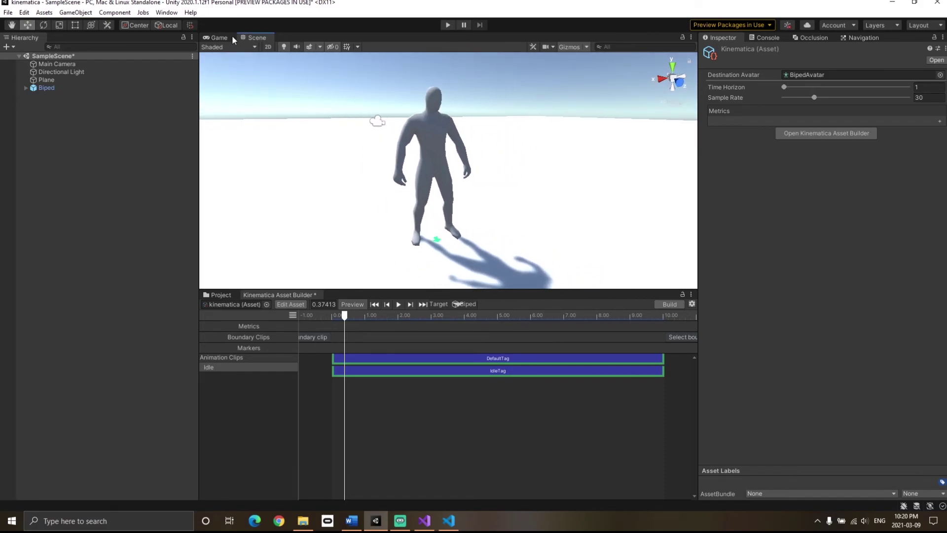
{"action": "left_click", "coordinate": [214, 36]}
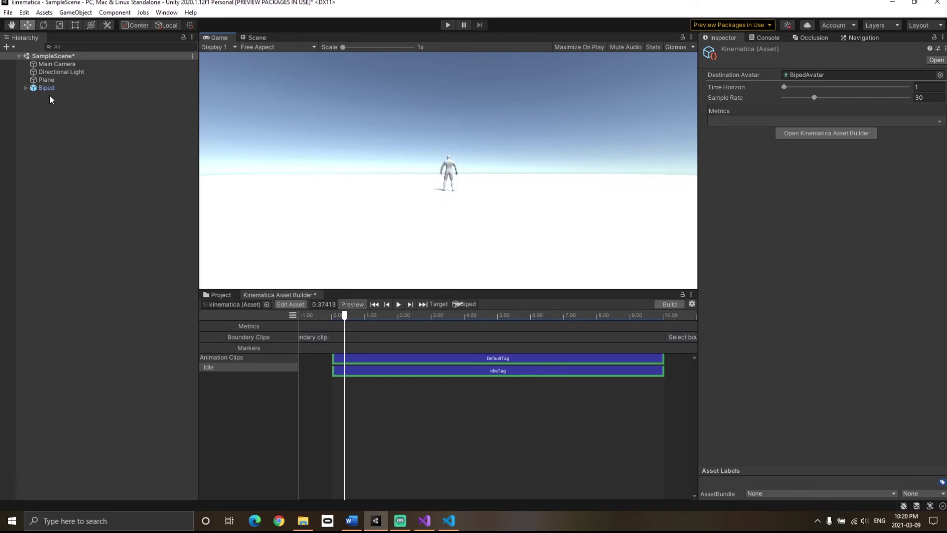
- Run the scene in Play mode to watch the Biped idle, then stop it
{"action": "left_click", "coordinate": [64, 65]}
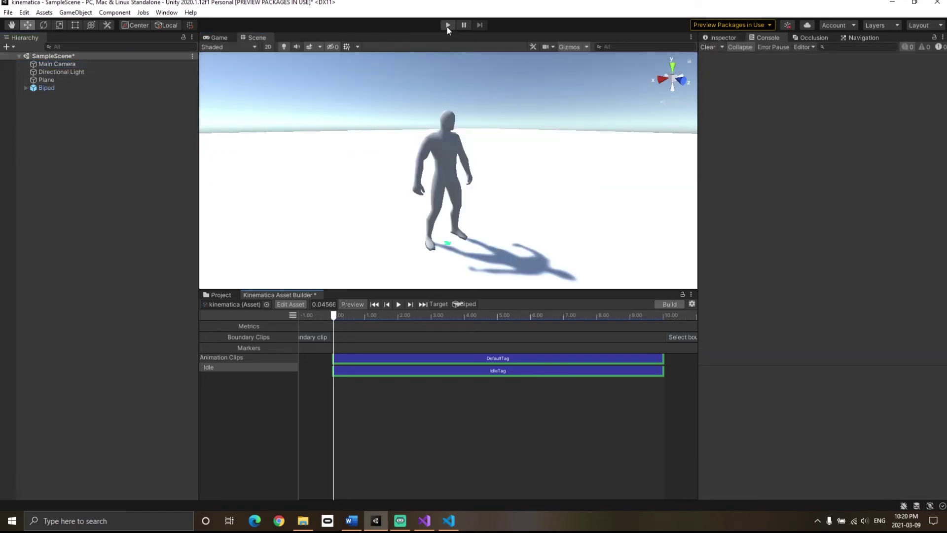
{"action": "left_click", "coordinate": [447, 25]}
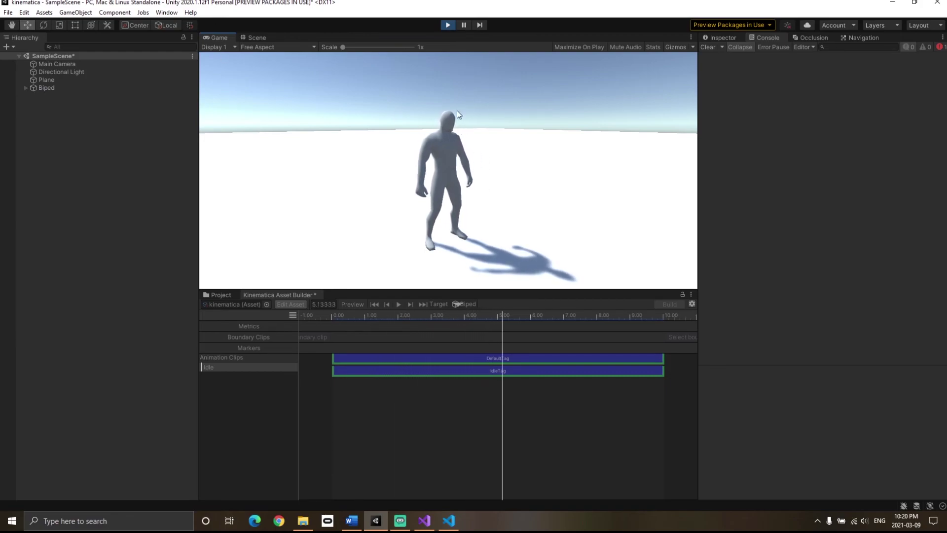
{"action": "left_click", "coordinate": [448, 27]}
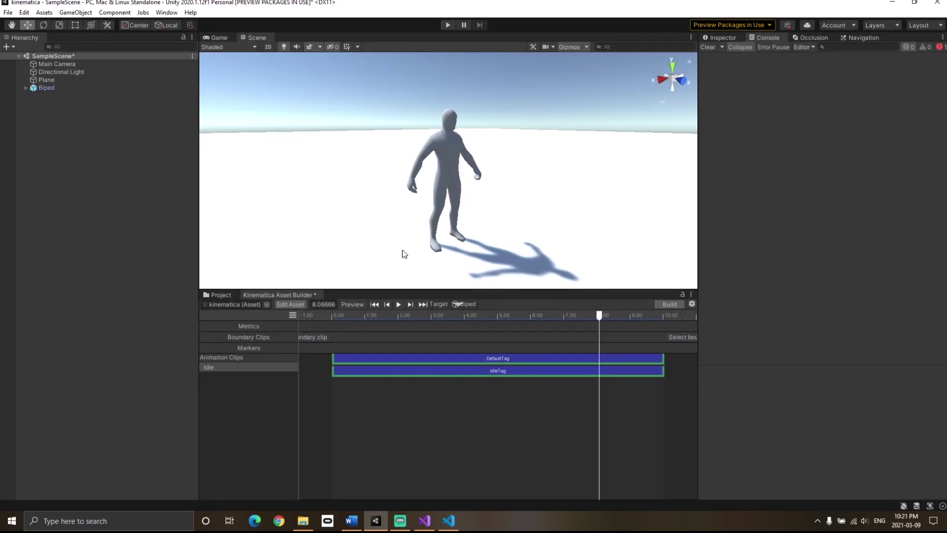
- Walk through the OnEnable code of SimpleKinematicaScript.cs in Visual Studio
{"action": "left_click", "coordinate": [424, 520]}
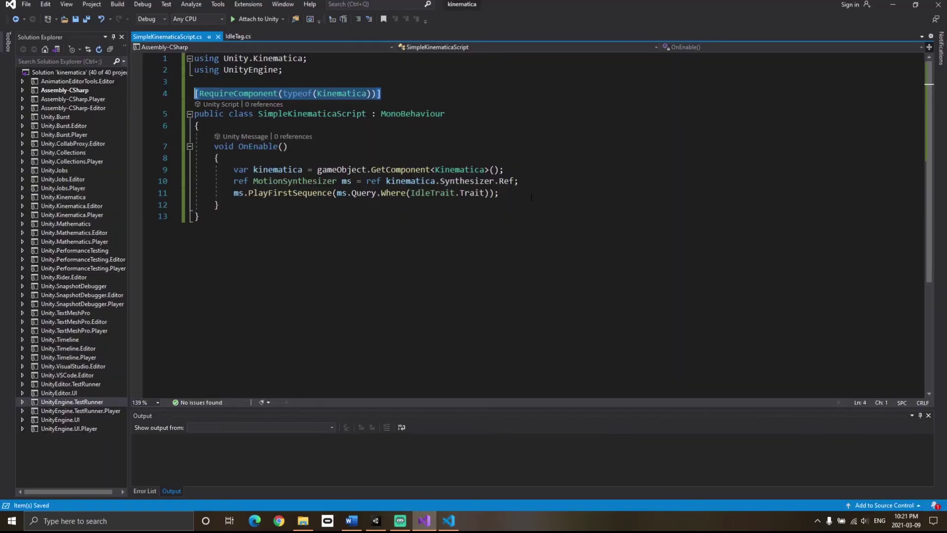
{"action": "left_click", "coordinate": [531, 197]}
{"action": "left_click", "coordinate": [513, 169]}
{"action": "left_click", "coordinate": [523, 182]}
- Review IdleTag.cs: the default tag creation line and the trait returned by Build
{"action": "left_click", "coordinate": [238, 37]}
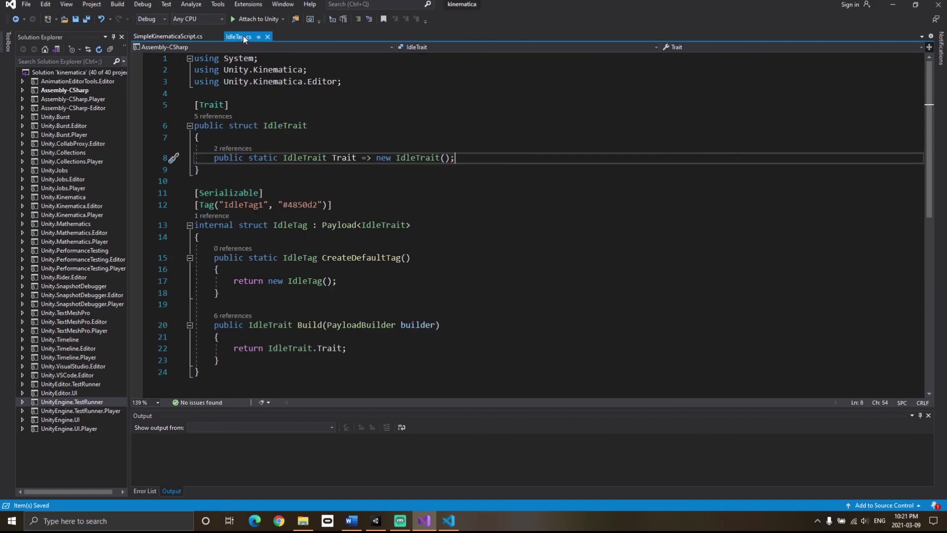
{"action": "left_click", "coordinate": [435, 285]}
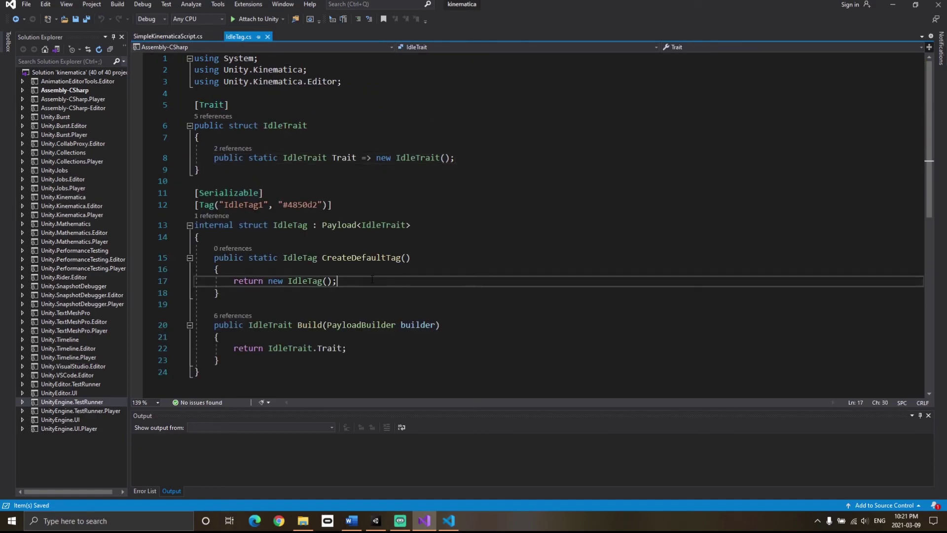
{"action": "left_click", "coordinate": [361, 350]}
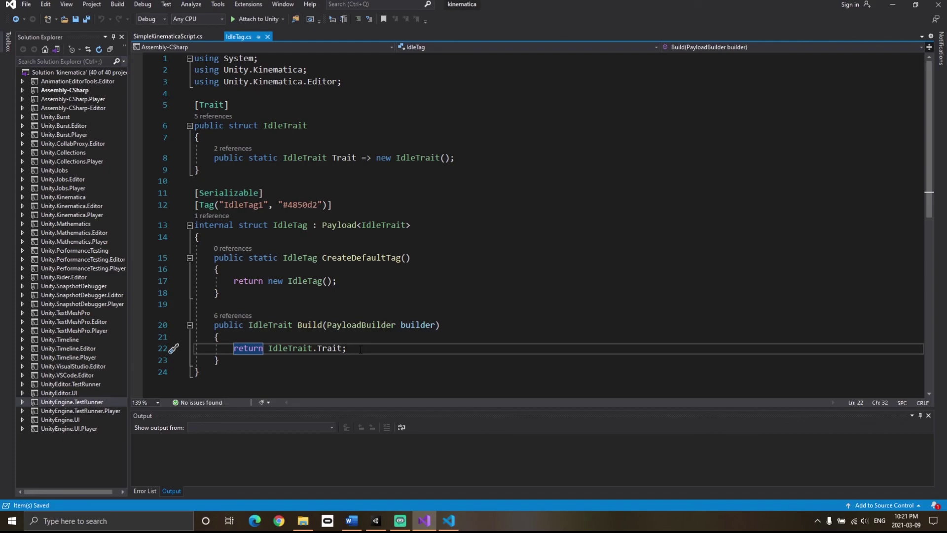